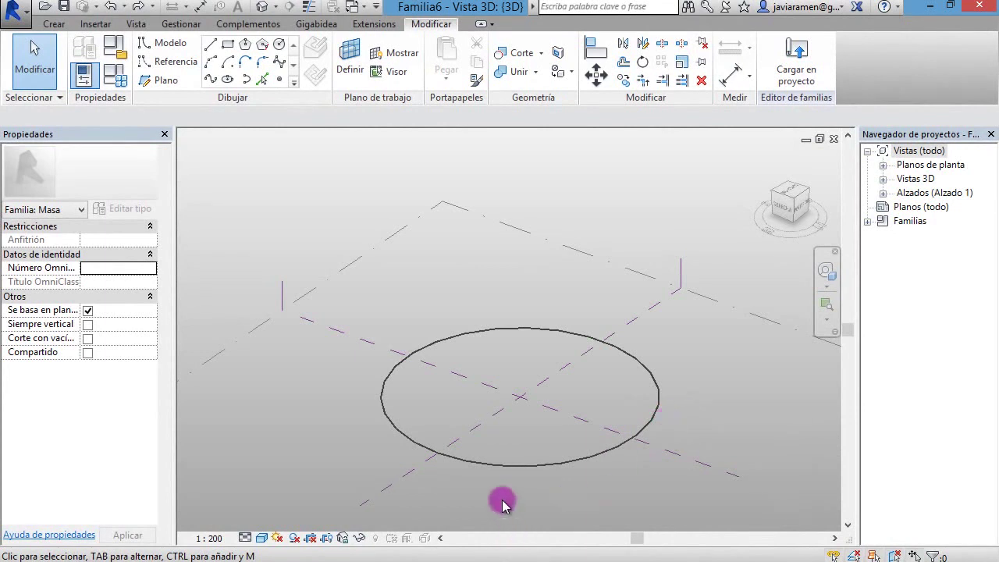
Copy the Nivel 1 level together with its circle upward.
middle_click_drag(522, 469, 504, 468)
scroll(642, 486, "down", 2)
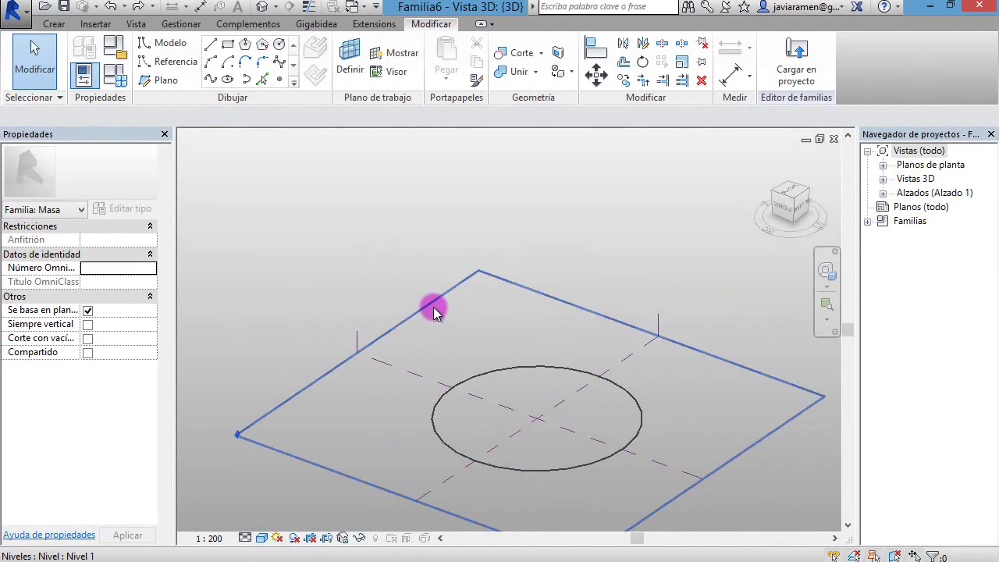
left_click(564, 304)
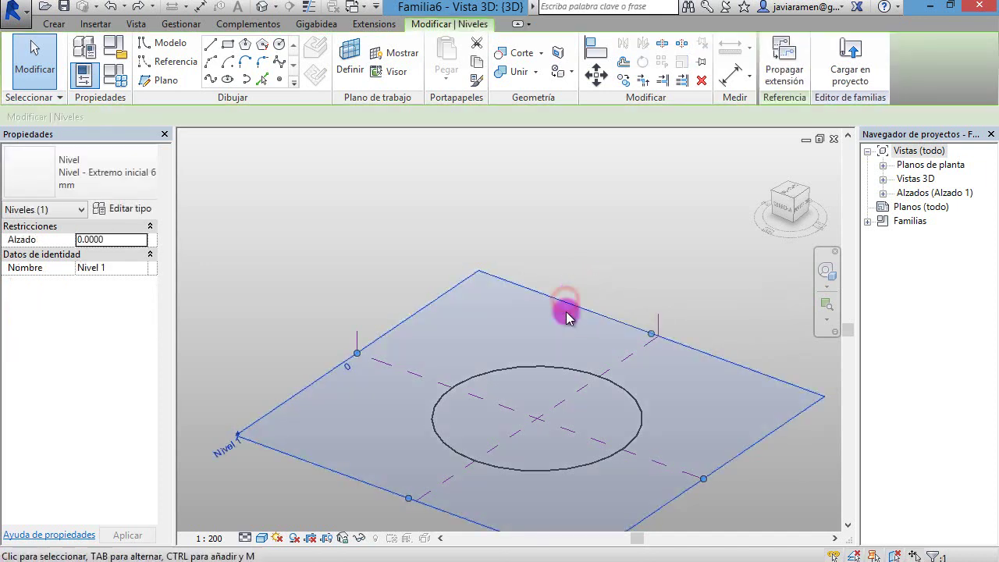
left_click(558, 370, "ctrl")
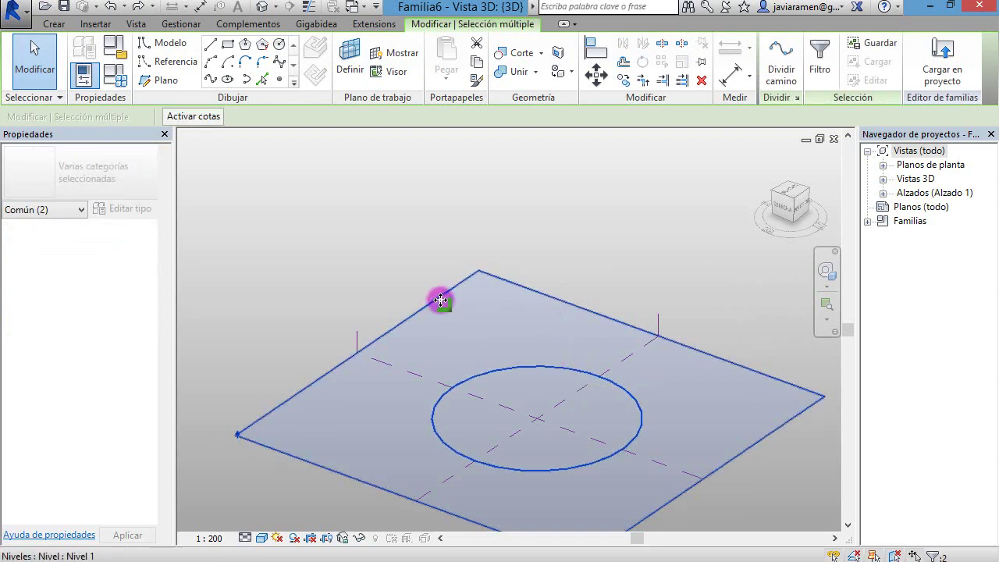
left_click_drag(440, 290, 445, 245)
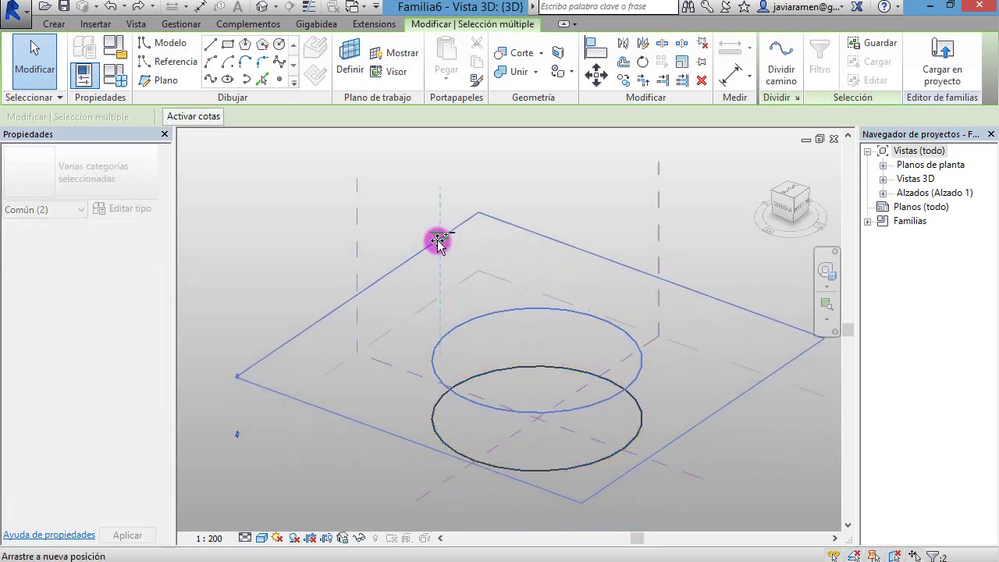
left_click(680, 443)
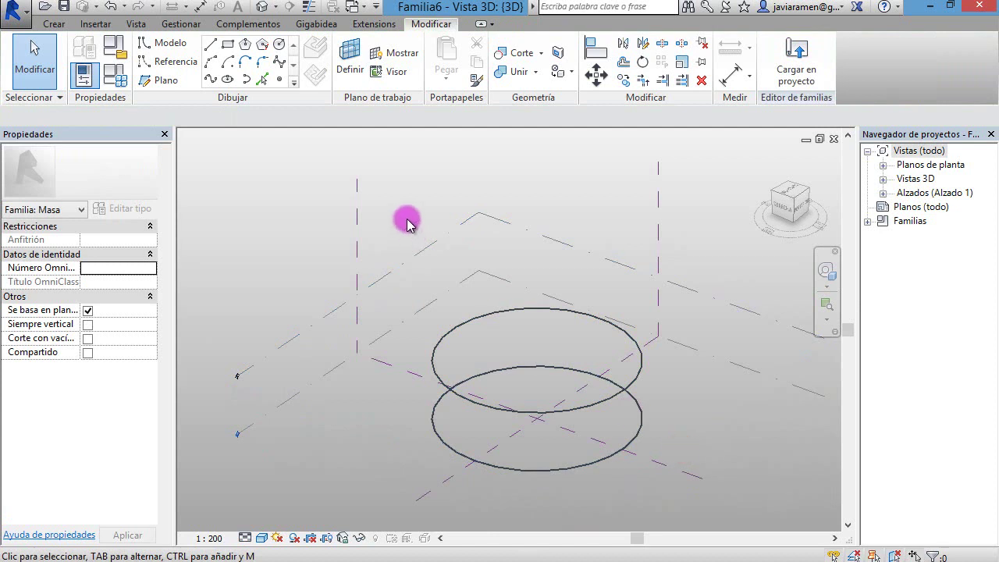
Check the project units with UN and accept them unchanged.
key("u")
key("n")
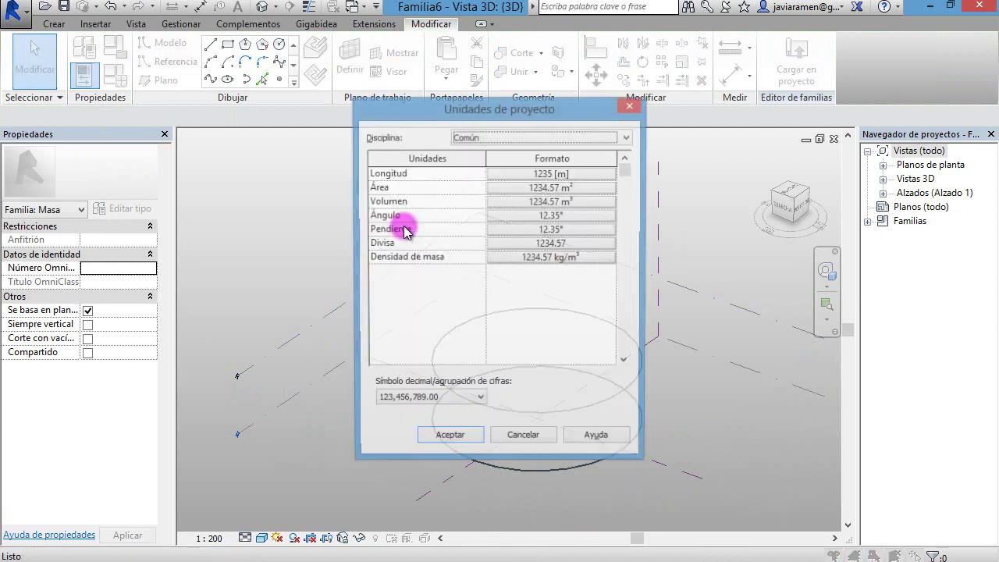
left_click(450, 435)
Change the new Nivel 2 level's elevation from 15.9153 to 15.
left_click(341, 304)
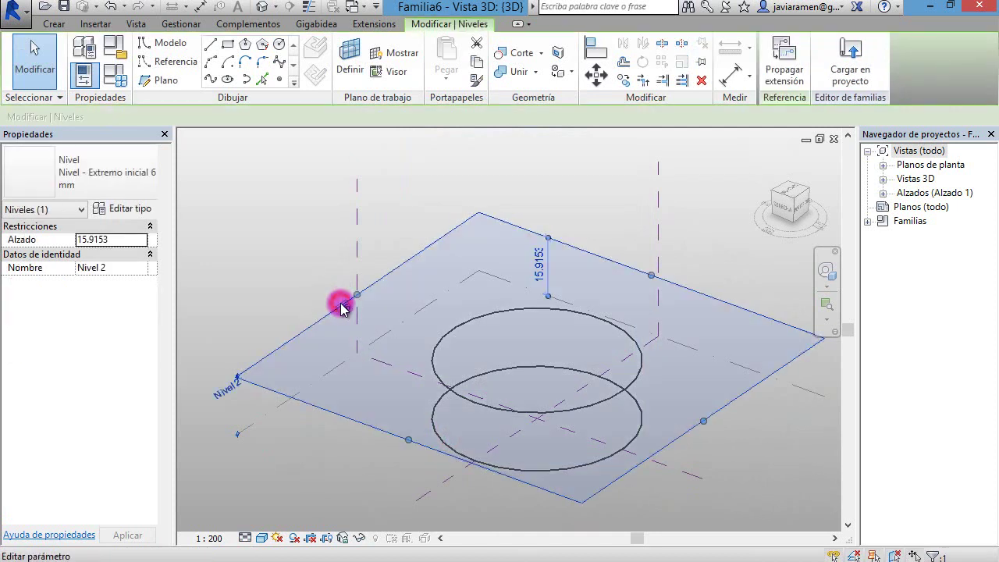
left_click(539, 266)
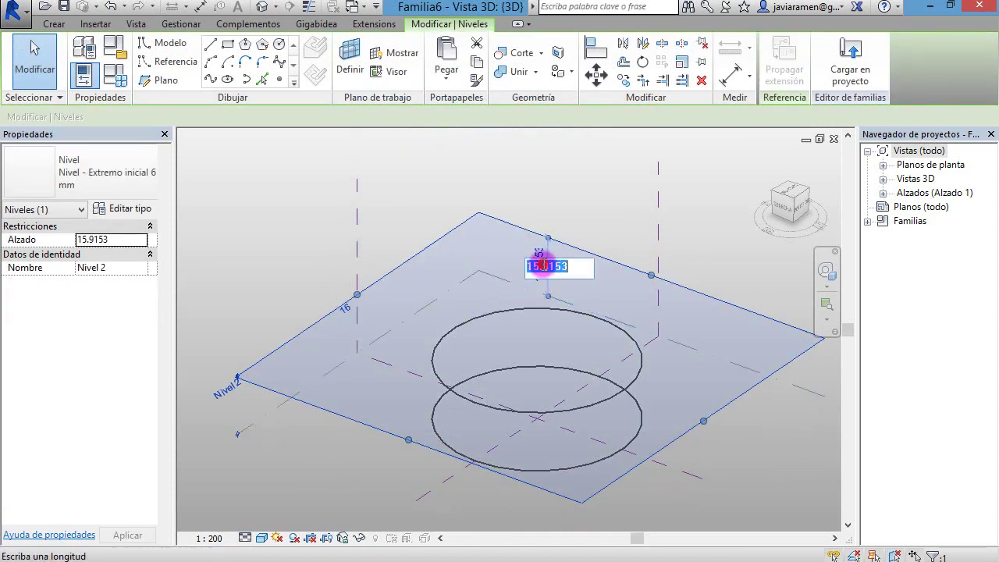
left_click_drag(576, 266, 526, 266)
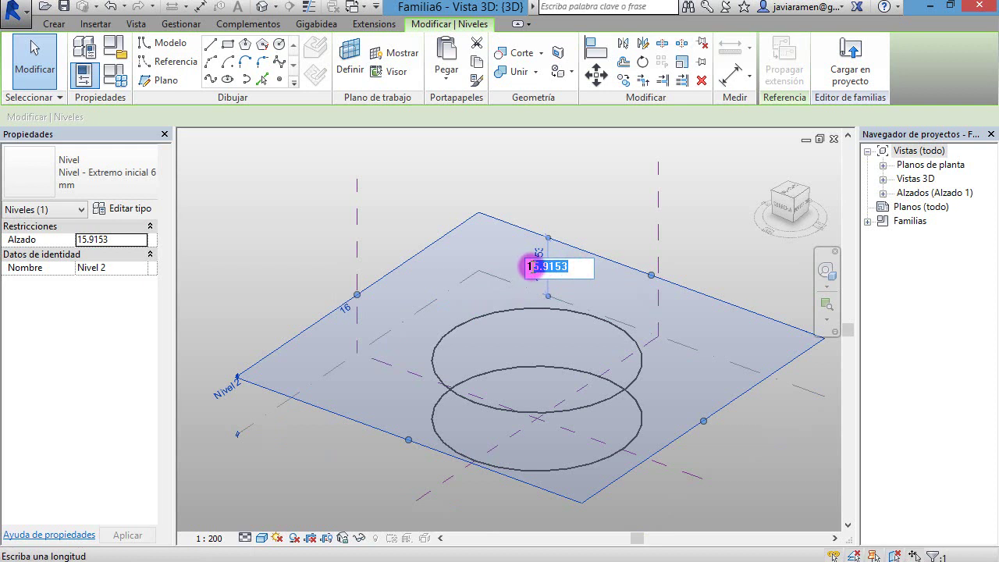
type("15")
left_click(737, 250)
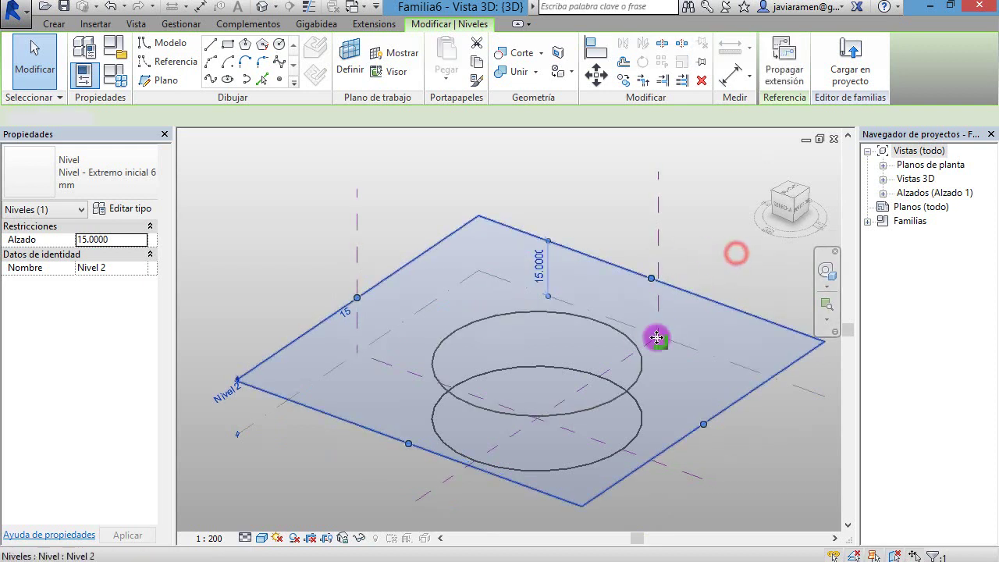
left_click(664, 351)
middle_click_drag(667, 501, 547, 453, "shift")
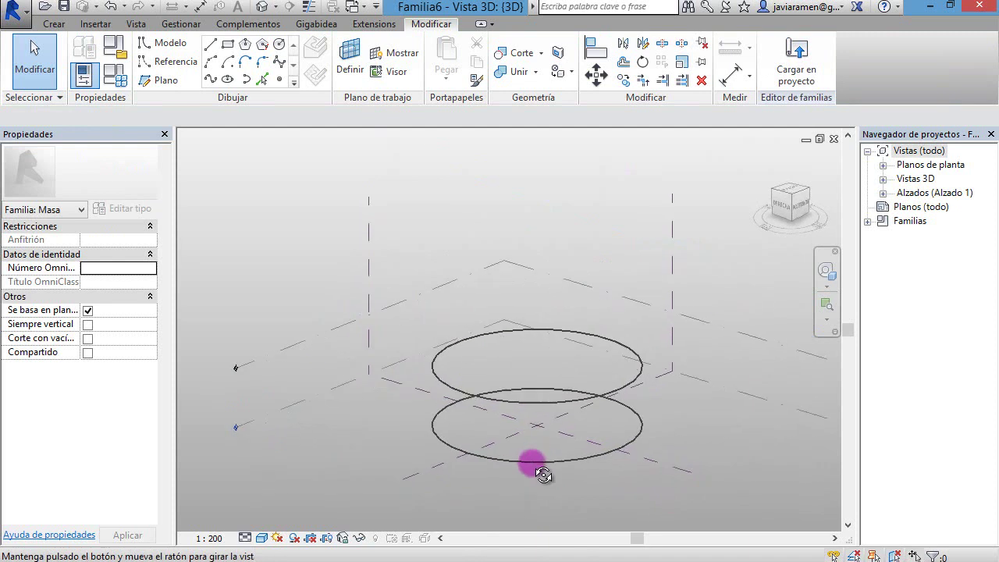
Change the upper circle's radius from 25.0000 to 28.
left_click(608, 395)
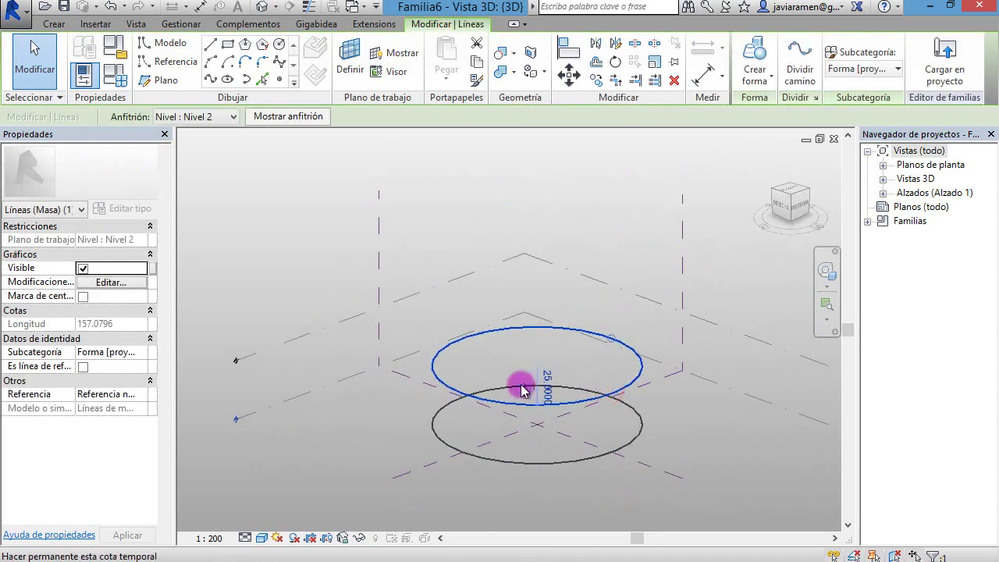
left_click(546, 381)
mouse_move(566, 388)
left_mouse_down()
mouse_move(503, 385)
mouse_move(525, 385)
left_mouse_up()
type("28")
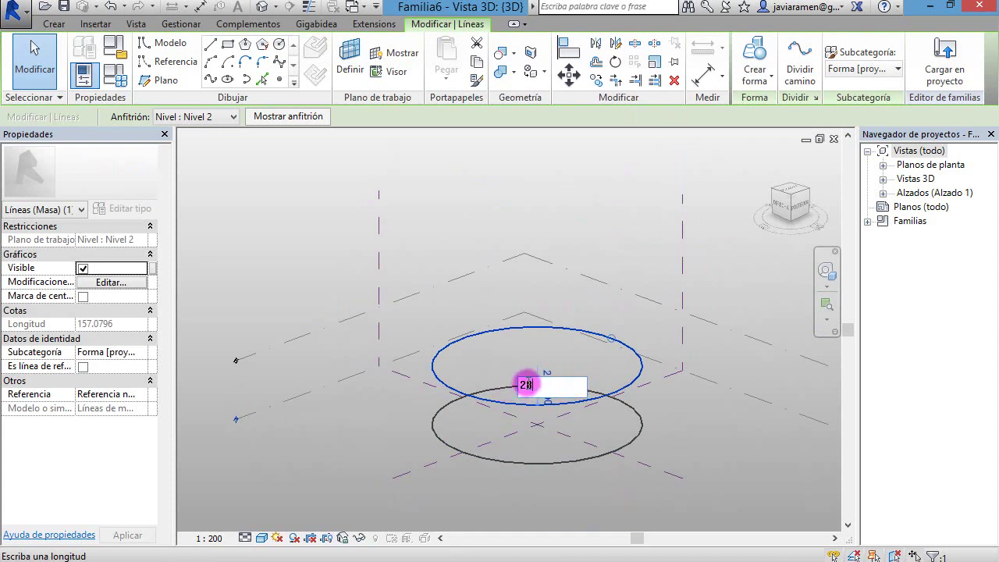
key("Return")
key("Escape")
mouse_move(330, 458)
middle_mouse_down("shift")
mouse_move(401, 424)
mouse_move(479, 408)
mouse_move(397, 475)
mouse_move(524, 443)
mouse_move(445, 463)
mouse_move(538, 406)
middle_mouse_up("shift")
scroll(542, 408, "up", 2)
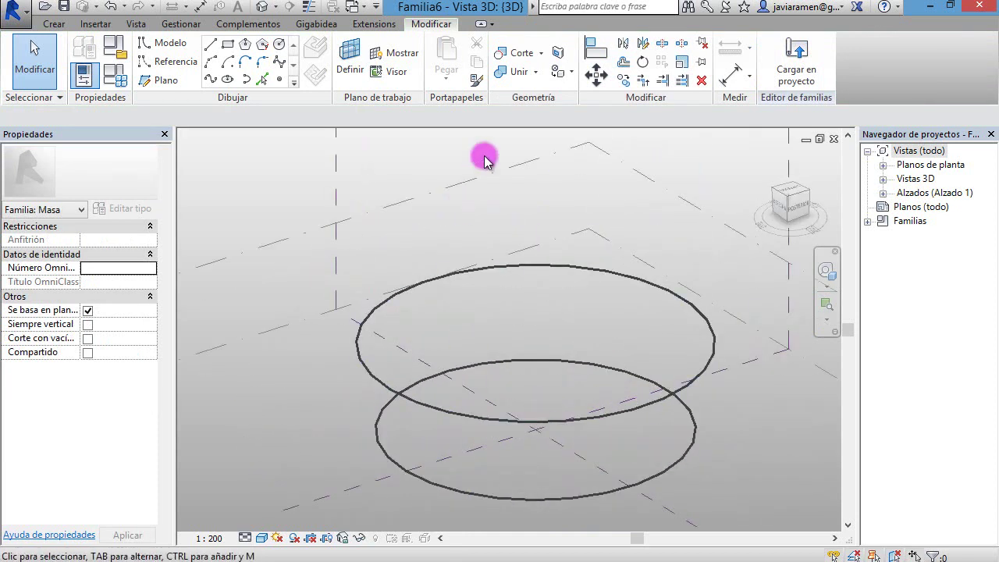
Draw a radius-13 circle on Nivel 1, centred on the lower circle's centre.
left_click(278, 45)
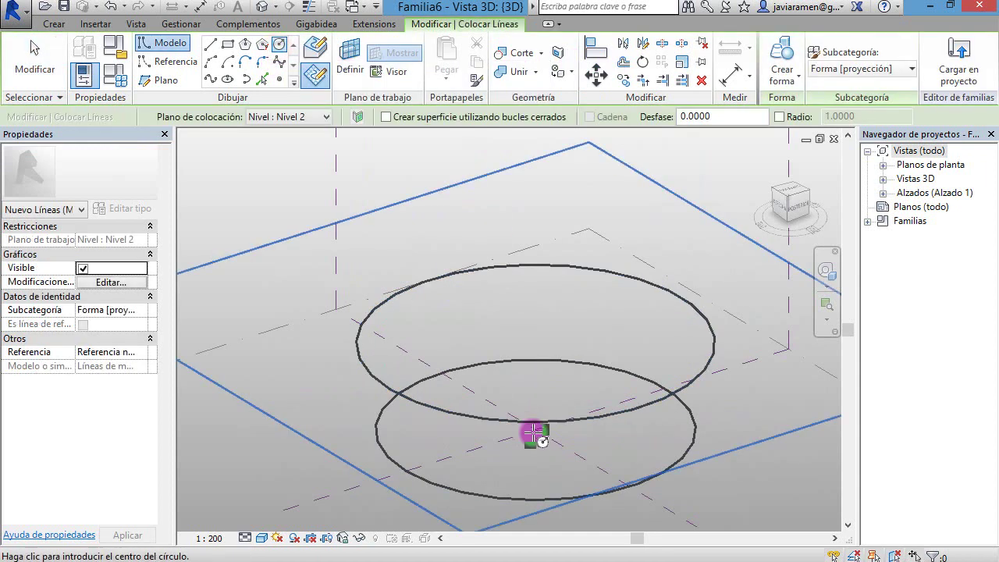
scroll(537, 427, "up", 2)
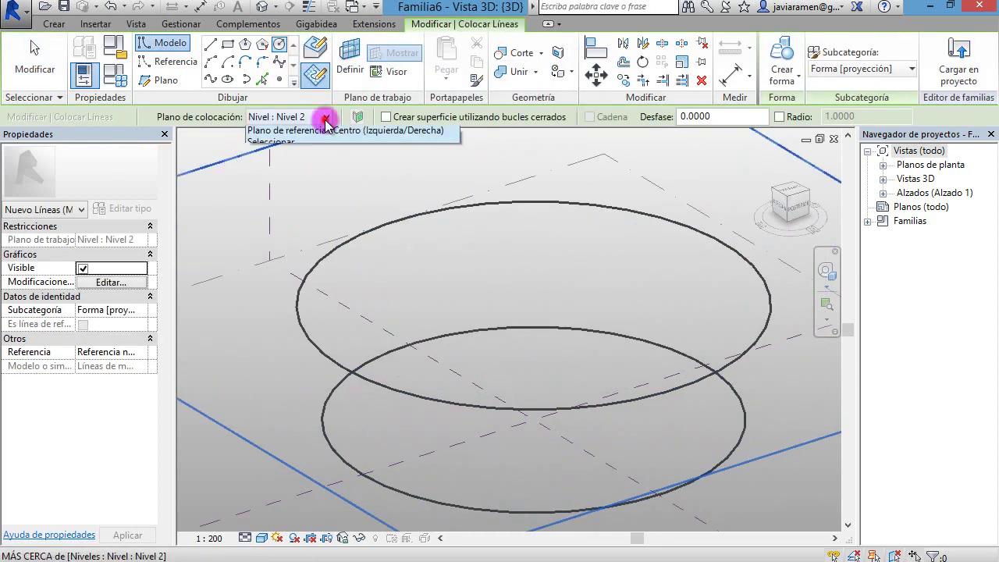
left_click(316, 131)
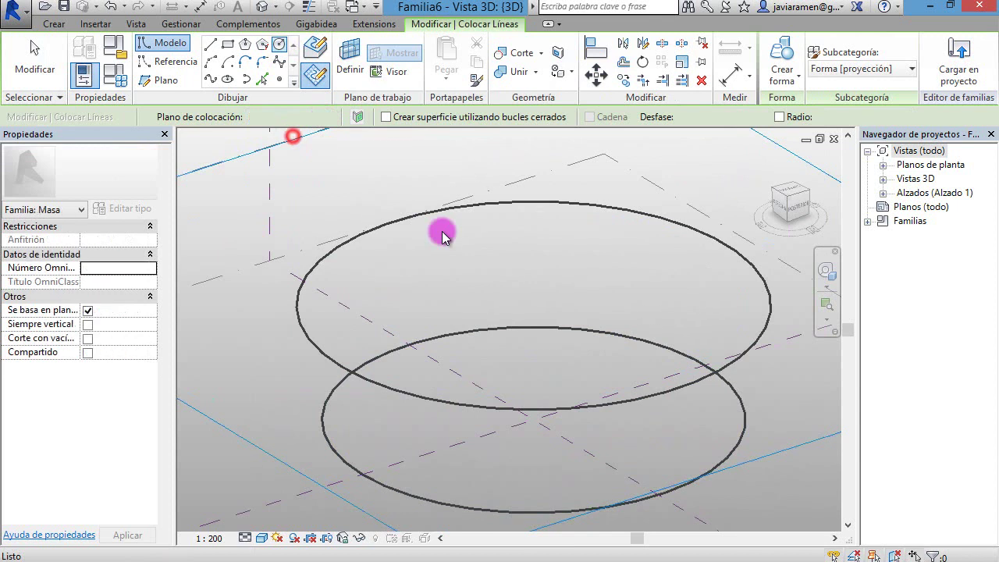
left_click(530, 419)
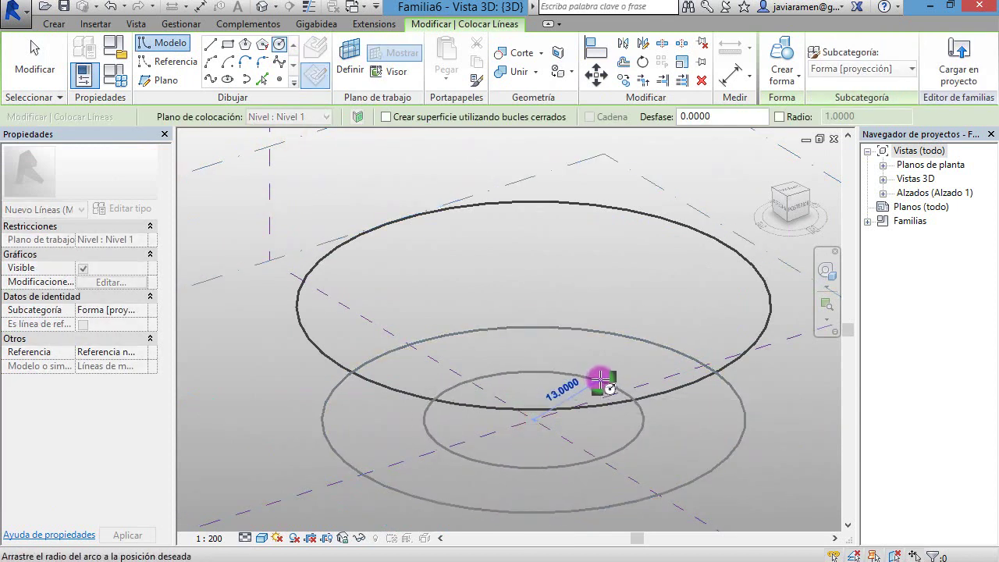
left_click(599, 380)
key("Escape")
key("Escape")
scroll(606, 390, "down", 2)
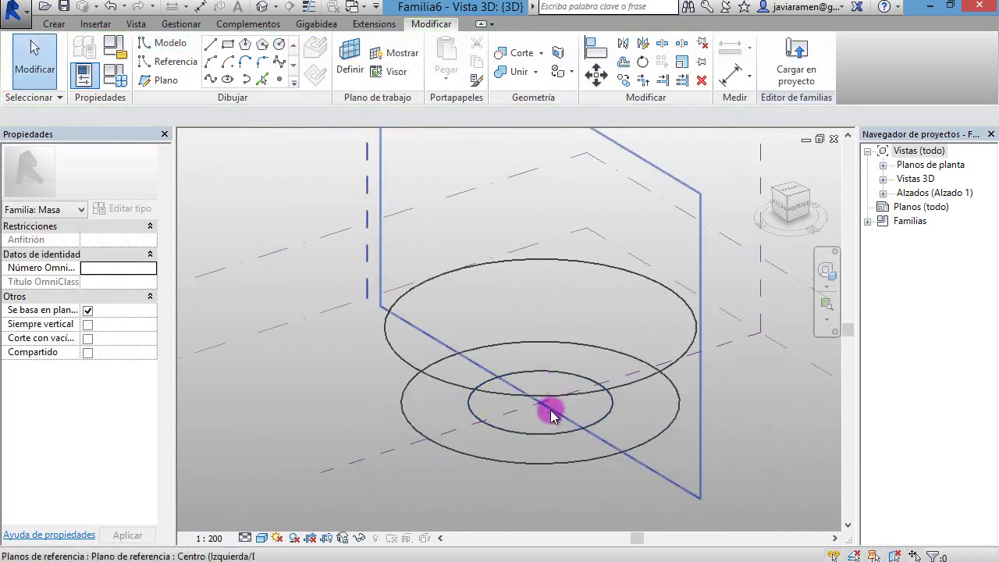
left_click(557, 360)
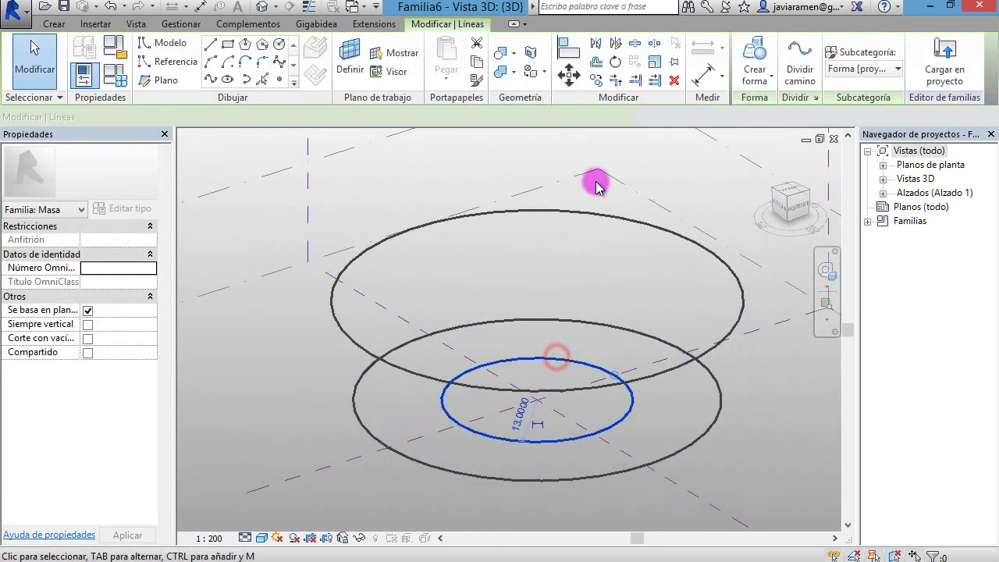
Turn the radius-13 circle into a void cylinder stretched well above the upper circle.
left_click(754, 75)
left_click(763, 137)
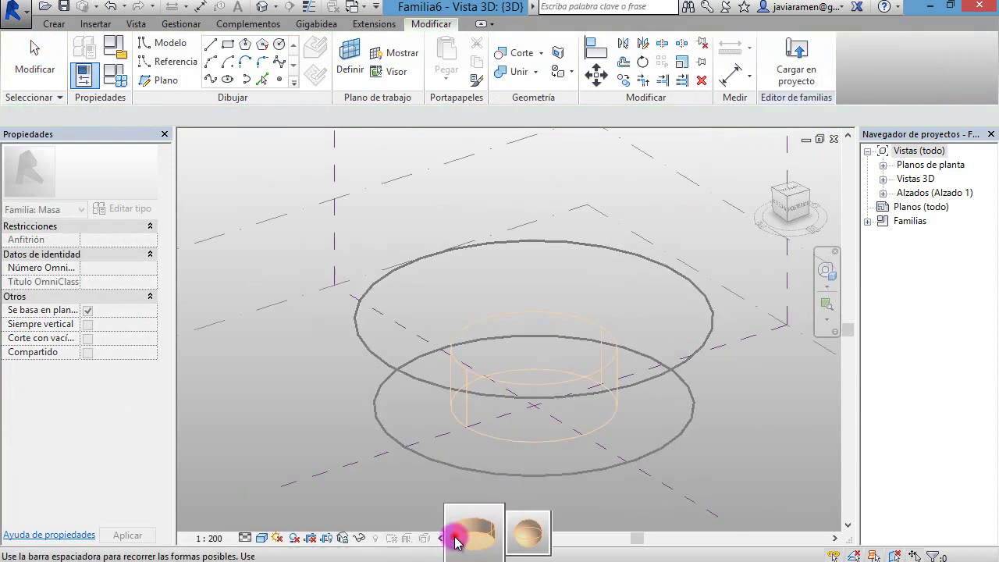
left_click(460, 532)
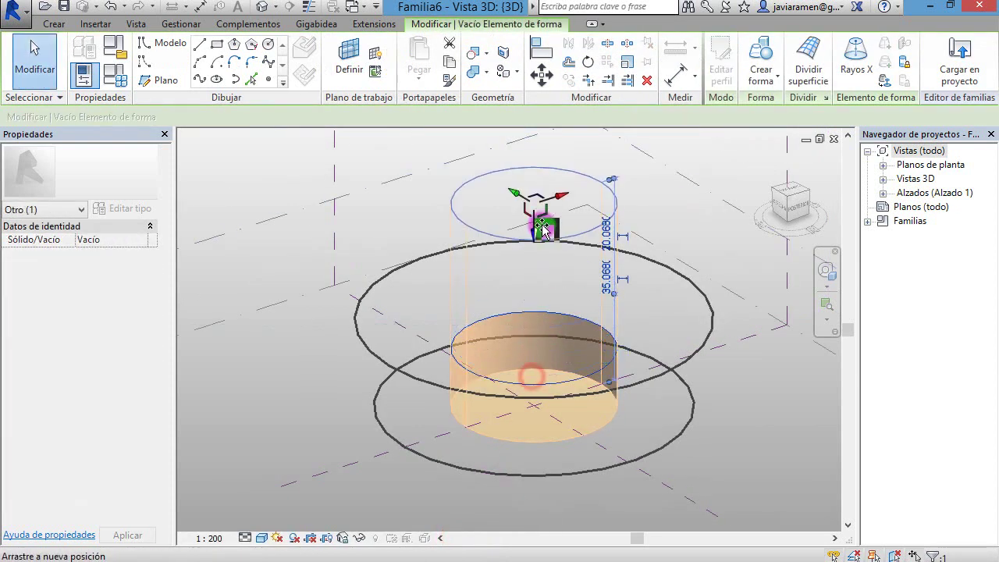
left_click_drag(533, 375, 534, 183)
left_click(704, 426)
middle_click_drag(326, 431, 341, 314, "shift")
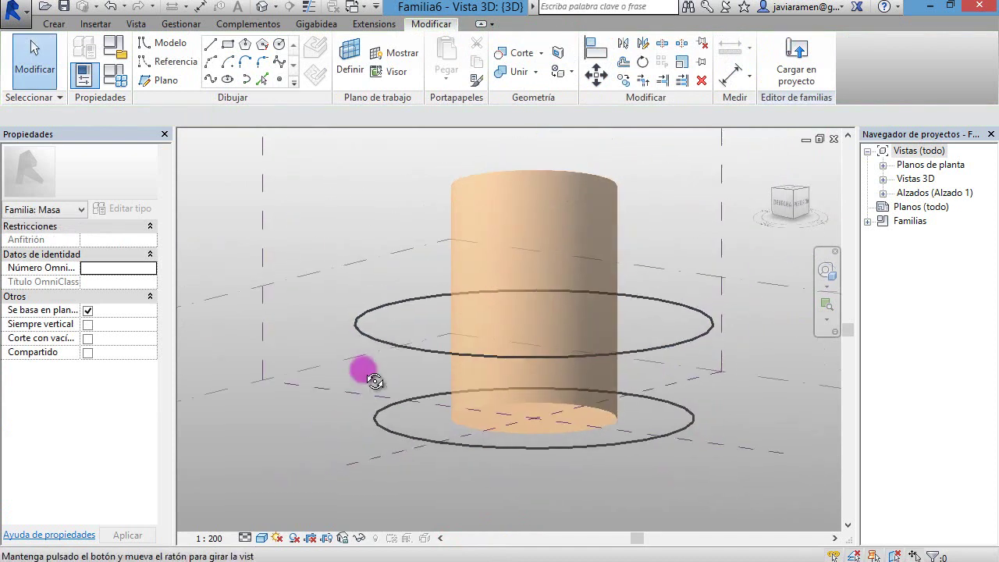
Create a solid form joining the upper and lower circles into a tapered mass.
left_click(351, 325)
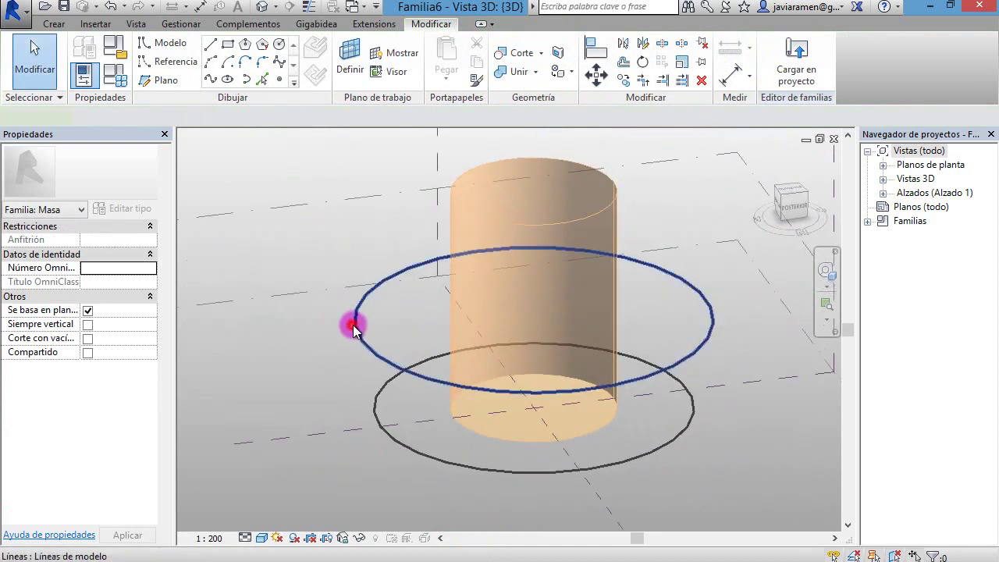
left_click(379, 393, "ctrl")
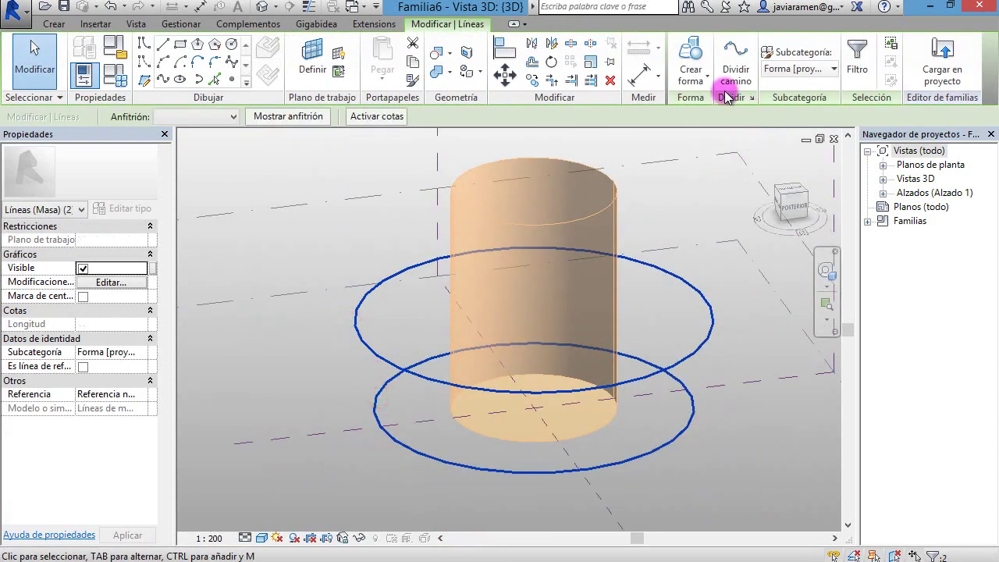
left_click(701, 79)
left_click(701, 105)
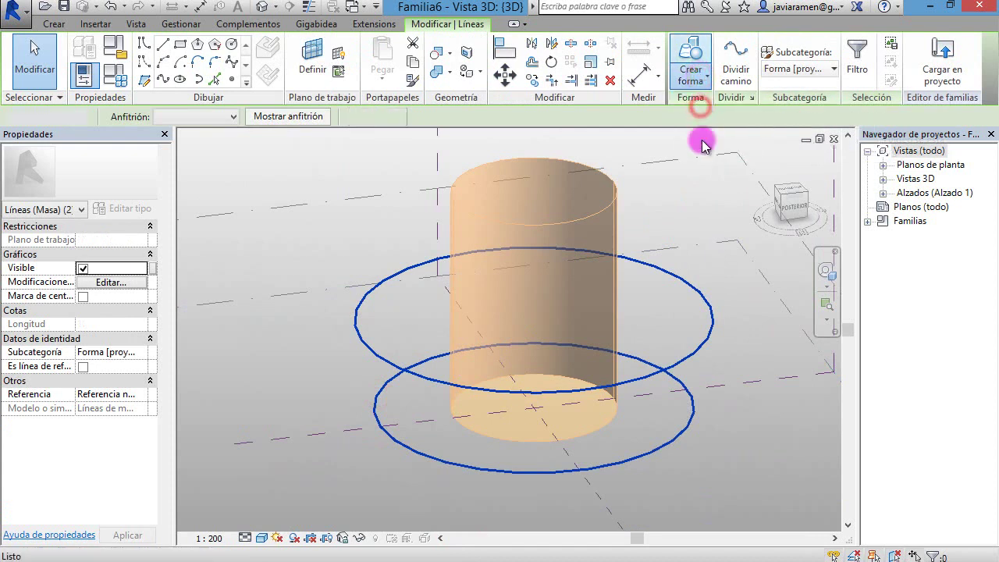
mouse_move(301, 520)
middle_mouse_down("shift")
mouse_move(319, 479)
mouse_move(508, 414)
mouse_move(593, 470)
mouse_move(537, 413)
middle_mouse_up("shift")
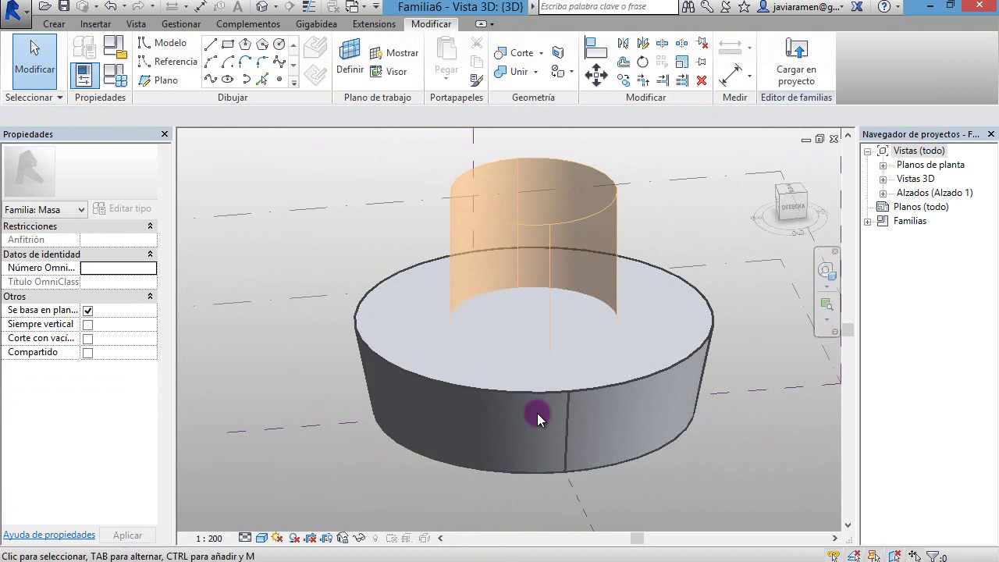
Change the solid's top edge dimension from 28 to 30.
left_click(610, 381)
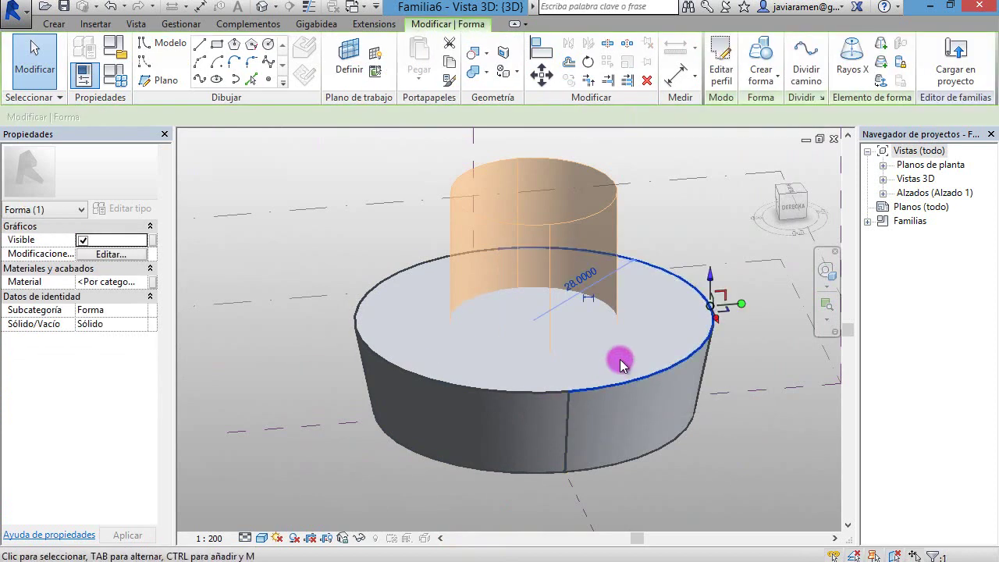
left_click(591, 277)
left_click(459, 283)
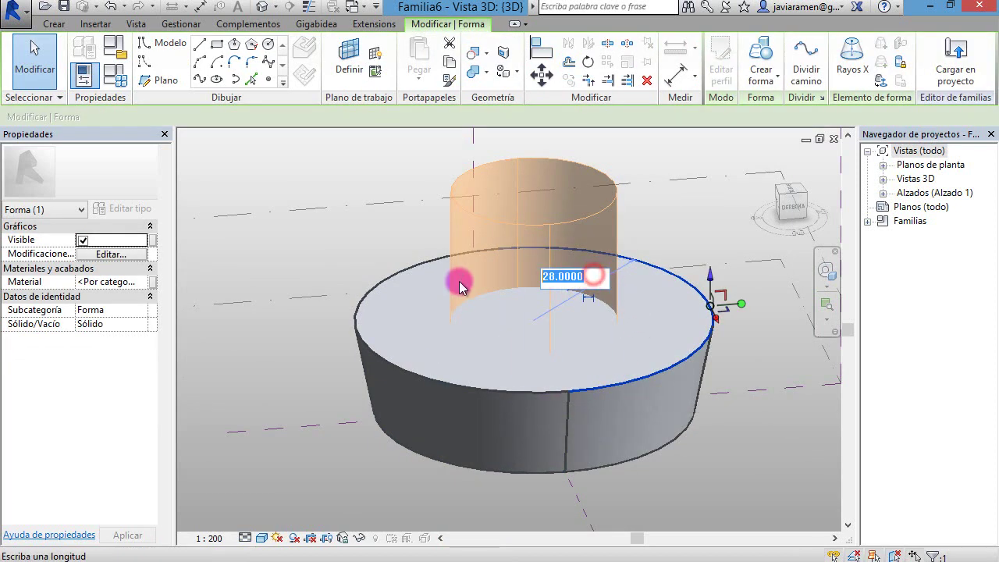
type("30")
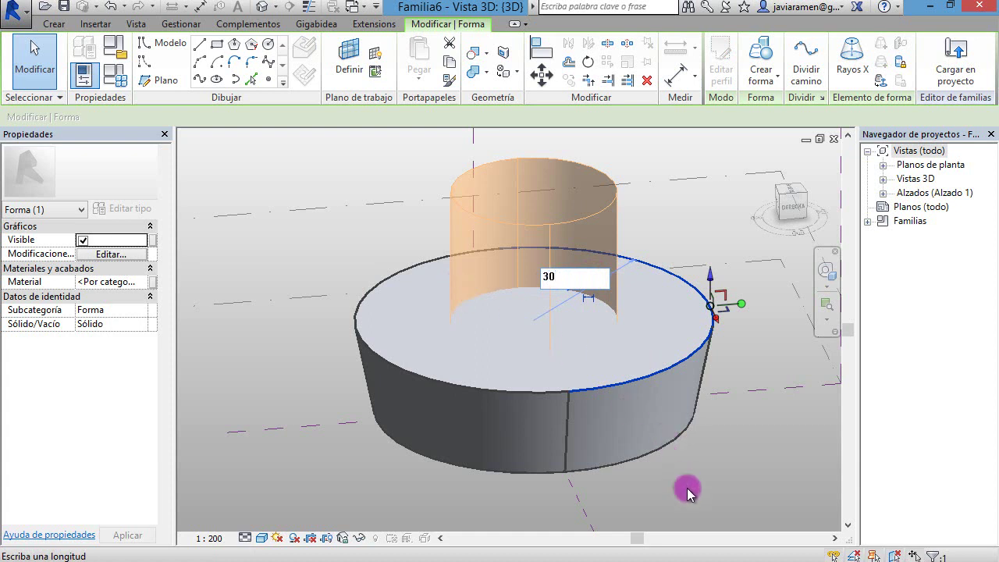
key("Return")
left_click(450, 483)
mouse_move(450, 483)
middle_mouse_down("shift")
mouse_move(372, 372)
mouse_move(340, 417)
mouse_move(439, 468)
mouse_move(602, 206)
middle_mouse_up("shift")
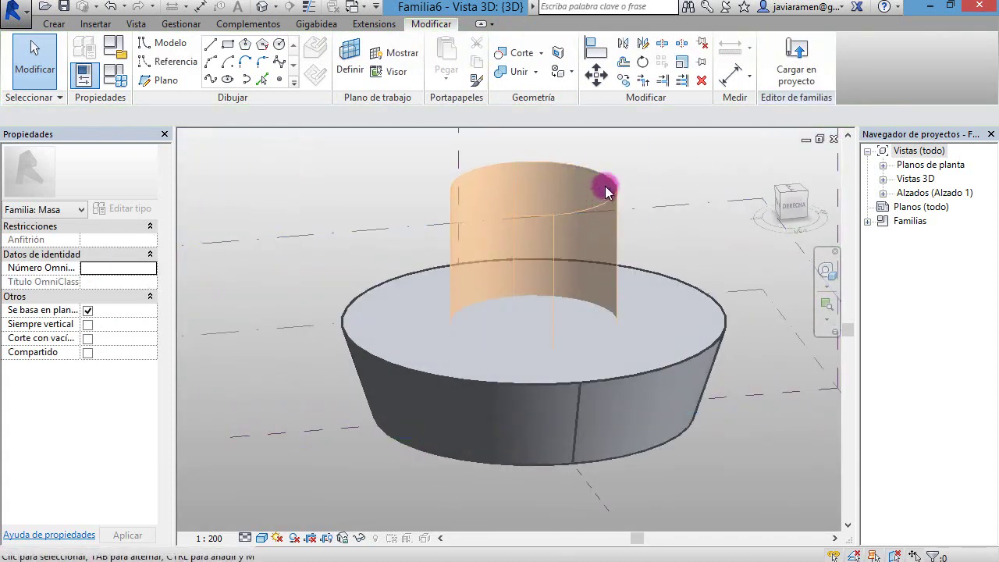
Cut the void cylinder out of the tapered solid using Cut Geometry, hollowing the ring.
left_click(515, 56)
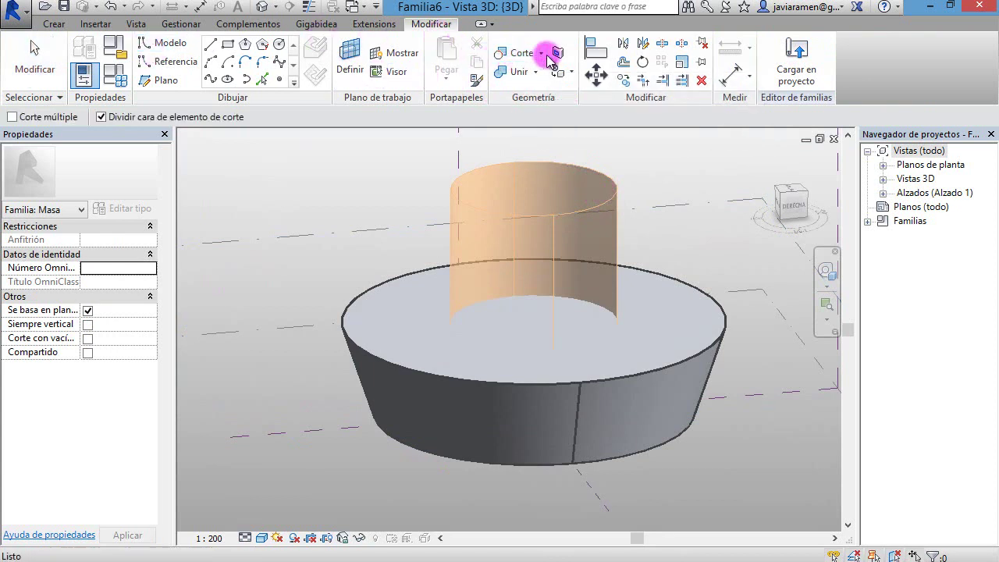
left_click(546, 53)
left_click(517, 73)
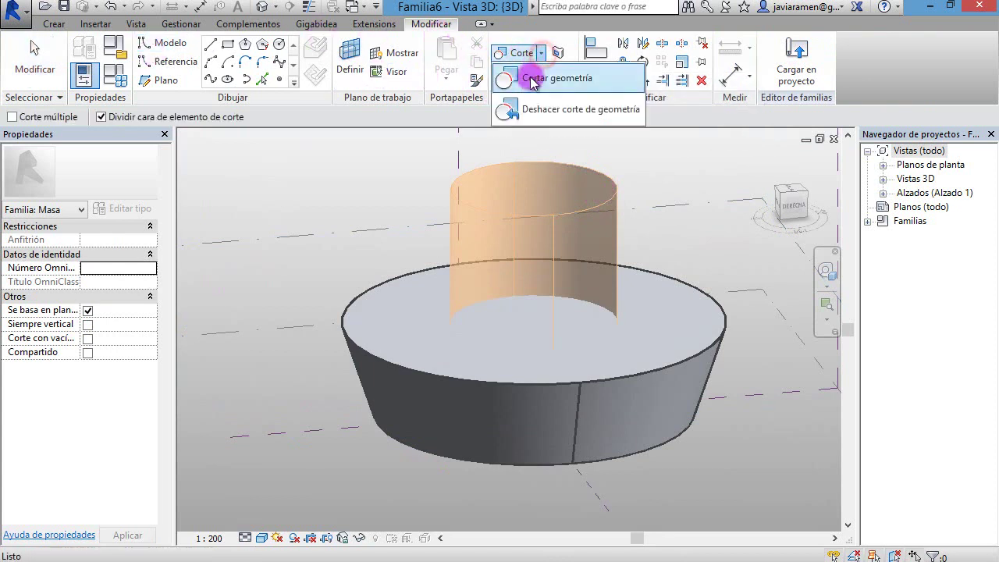
left_click(562, 207)
left_click(675, 283)
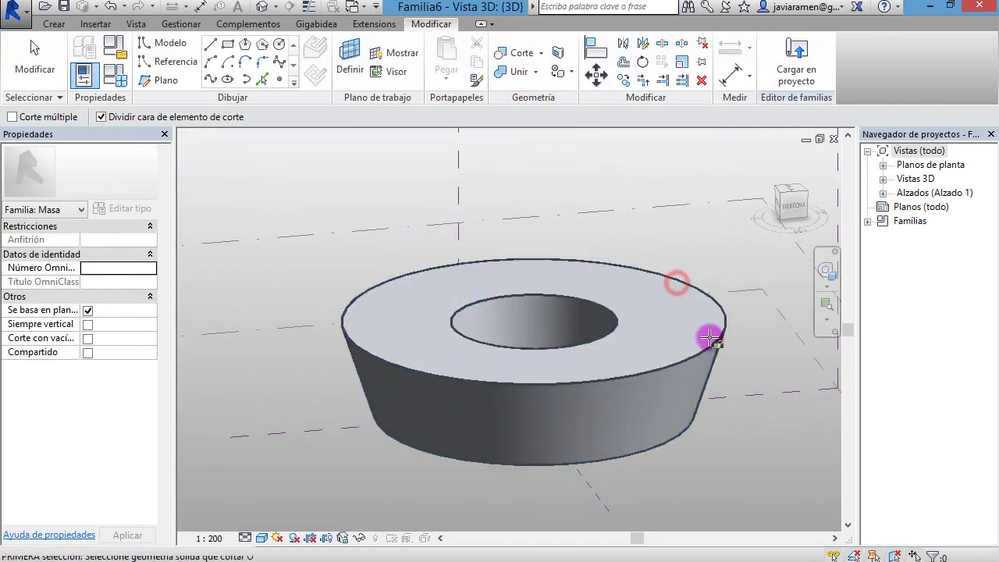
key("Escape")
mouse_move(390, 483)
middle_mouse_down("shift")
mouse_move(221, 519)
mouse_move(234, 511)
middle_mouse_up("shift")
key("Tab")
key("Tab")
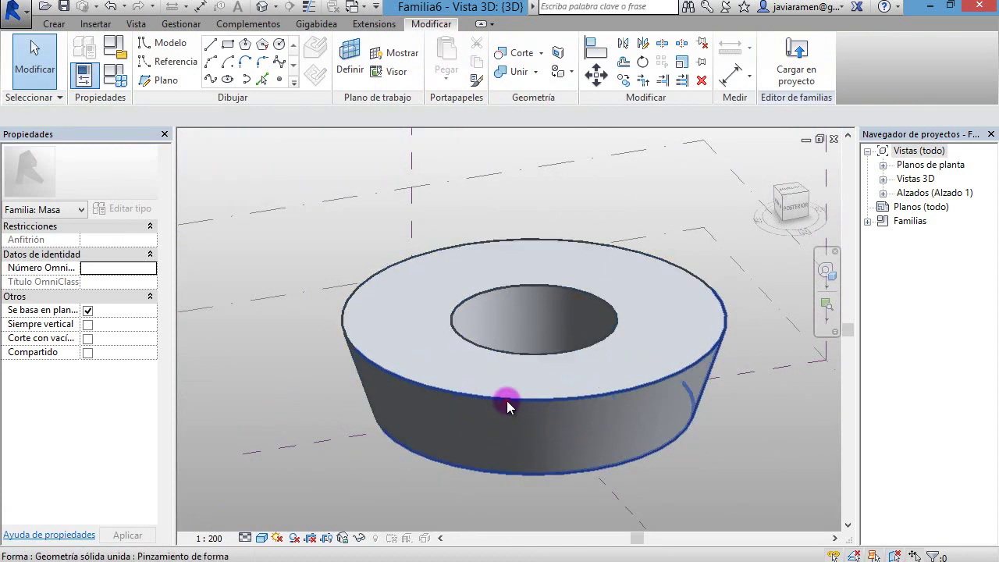
Divide the ring's conical outer side face into a UV grid.
left_click(506, 400)
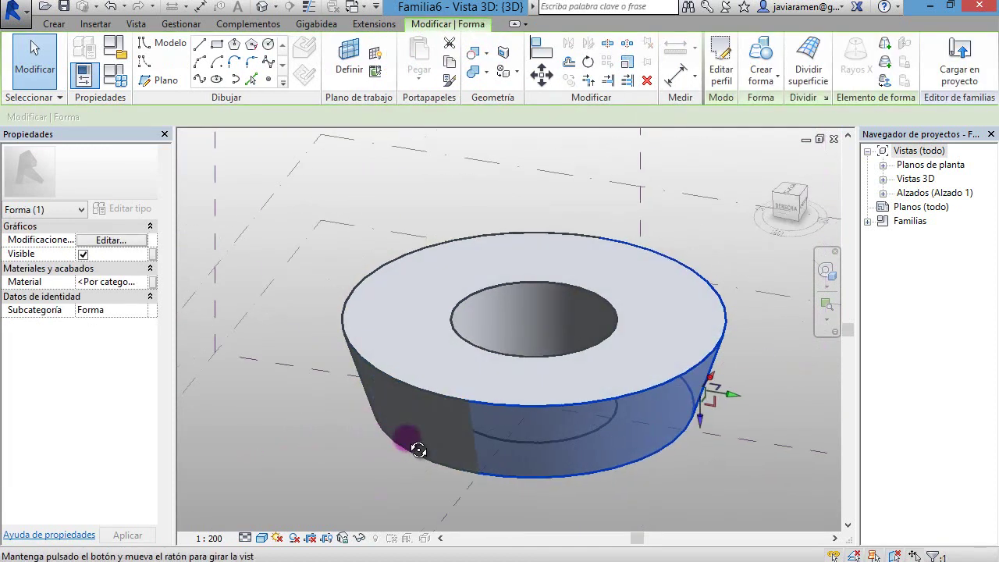
left_click(807, 59)
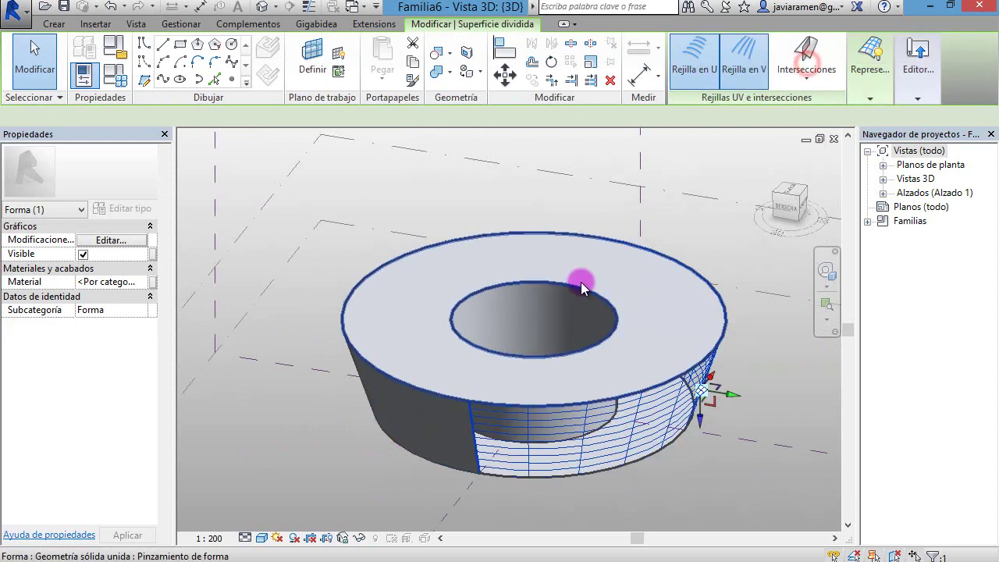
left_click(431, 391)
left_click(430, 391)
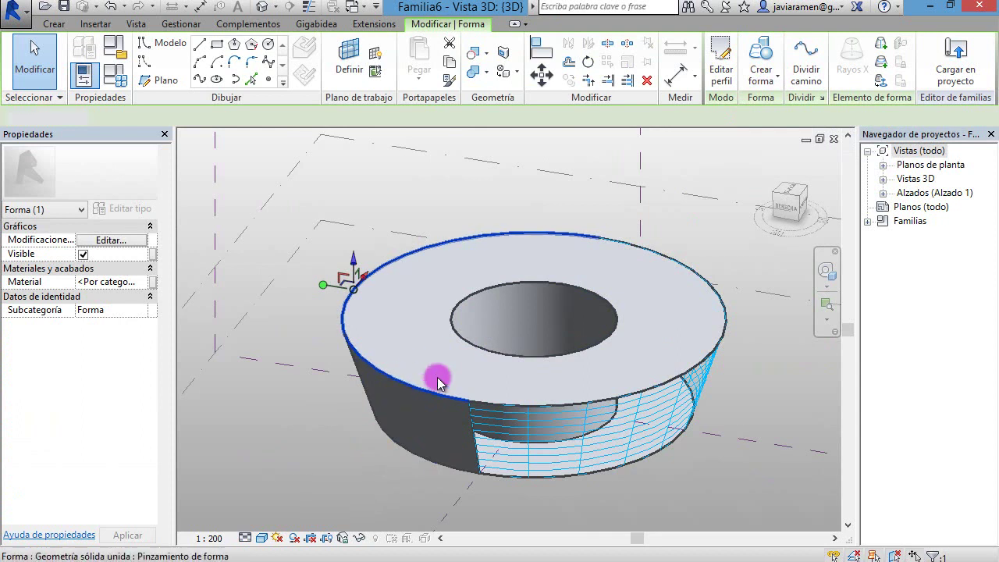
key("Escape")
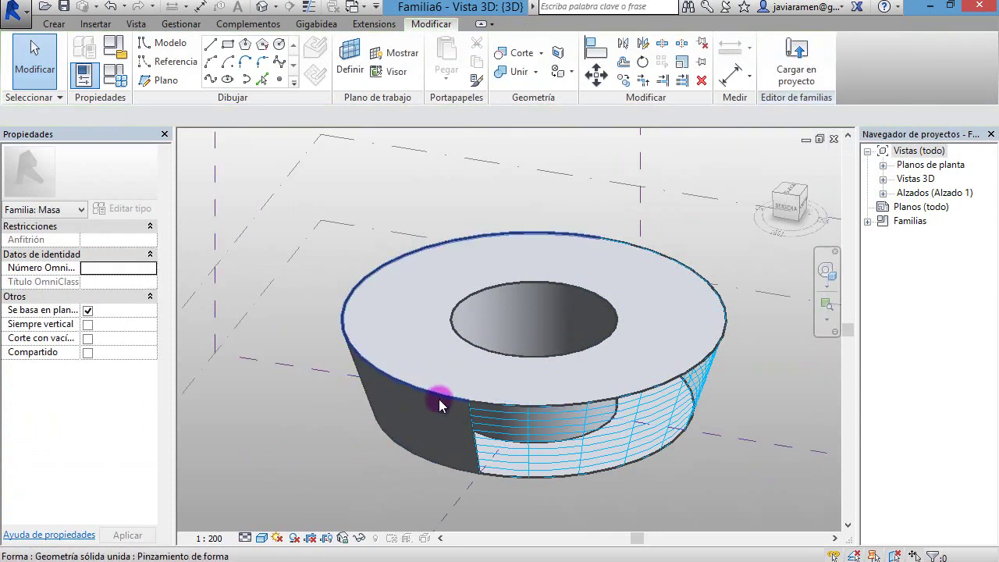
Divide the remaining outer face of the ring into a UV grid as well.
left_click(453, 323)
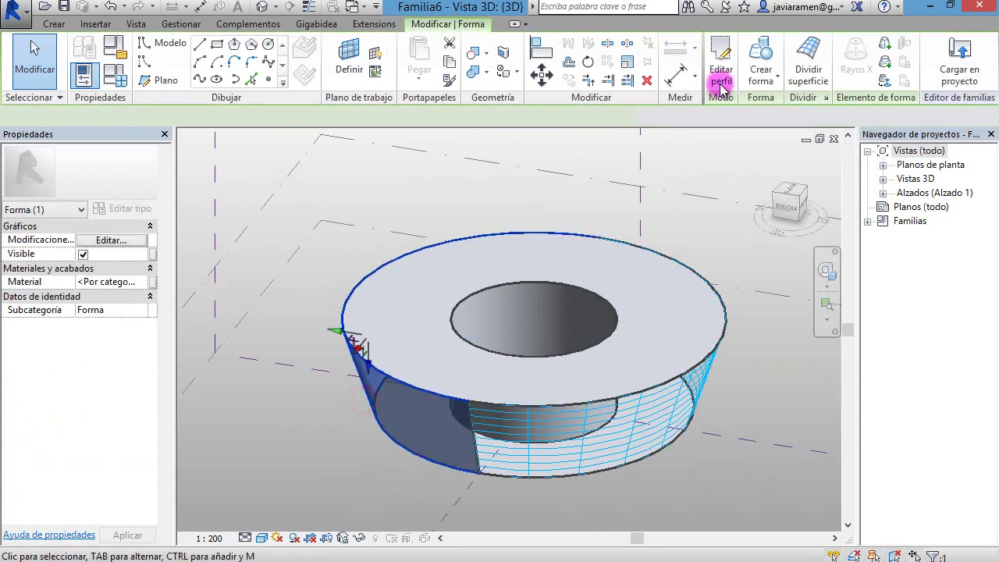
left_click(797, 72)
left_click(628, 479)
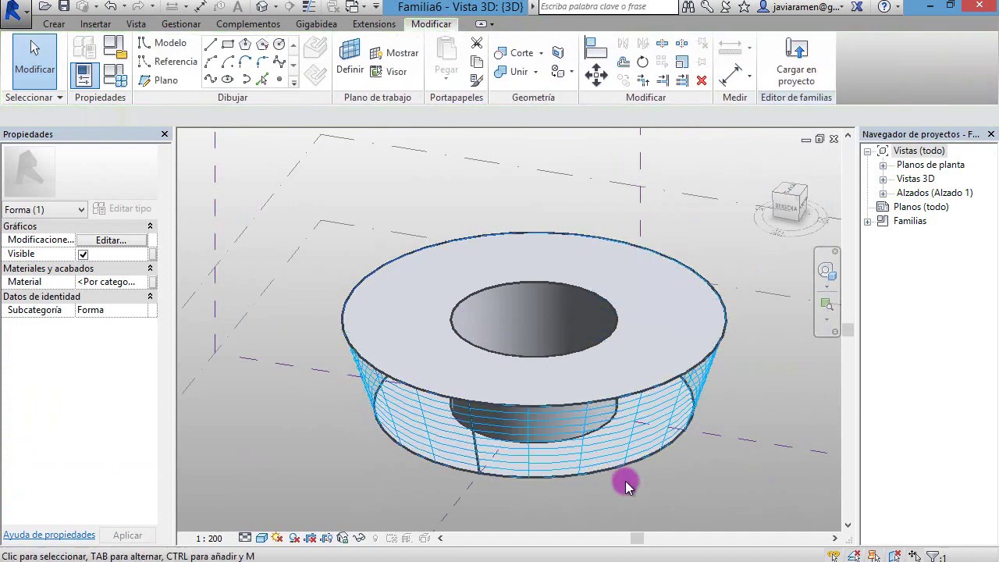
mouse_move(513, 489)
middle_mouse_down("shift")
mouse_move(409, 456)
mouse_move(474, 470)
middle_mouse_up("shift")
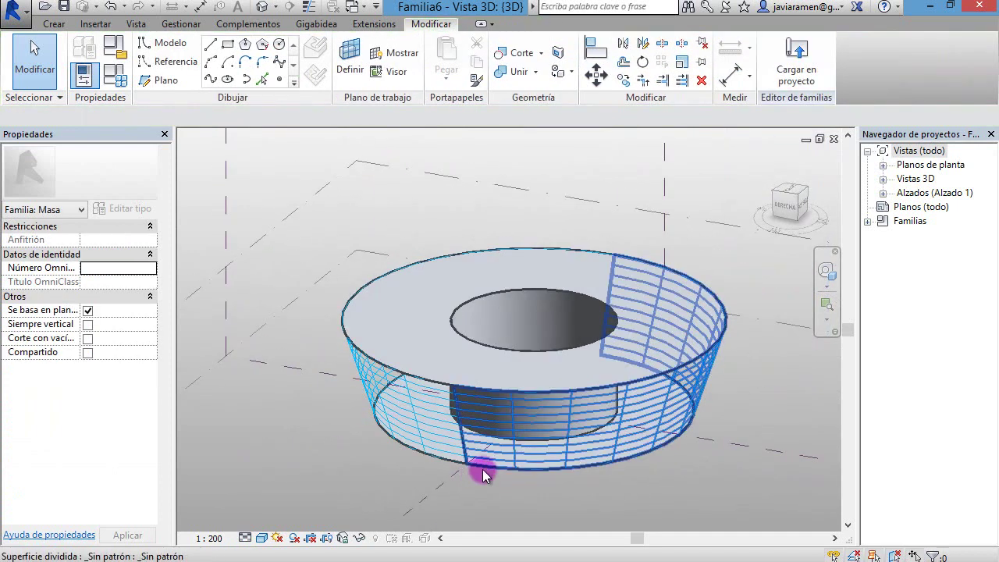
Reduce the divided surface's U grid count from 10 to 5.
left_click(585, 413)
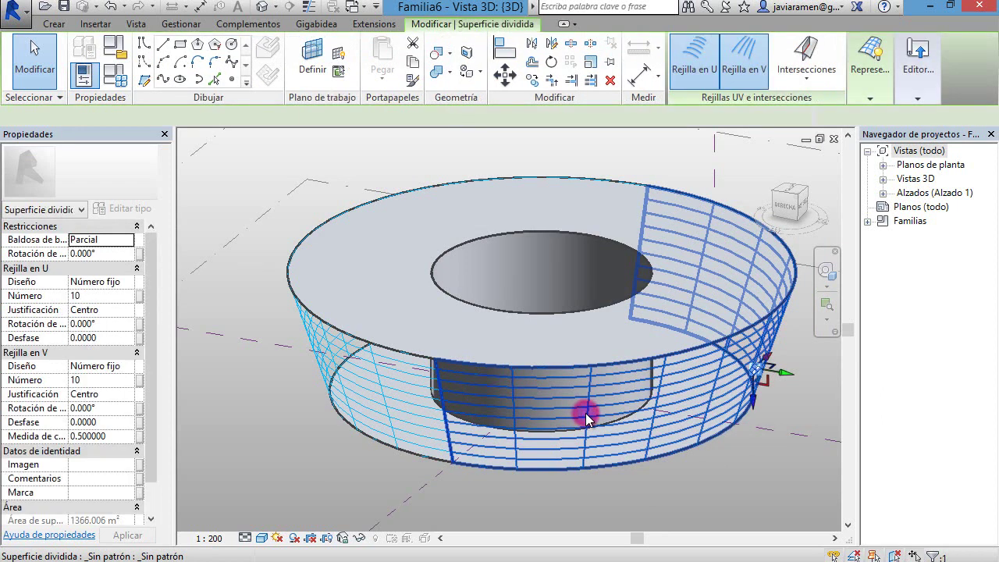
double_click(652, 116)
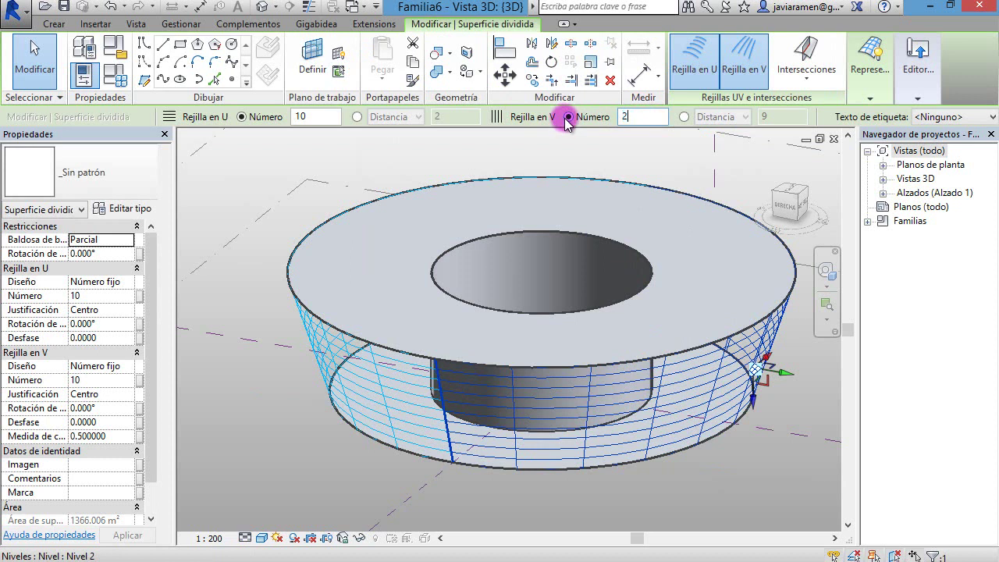
double_click(312, 116)
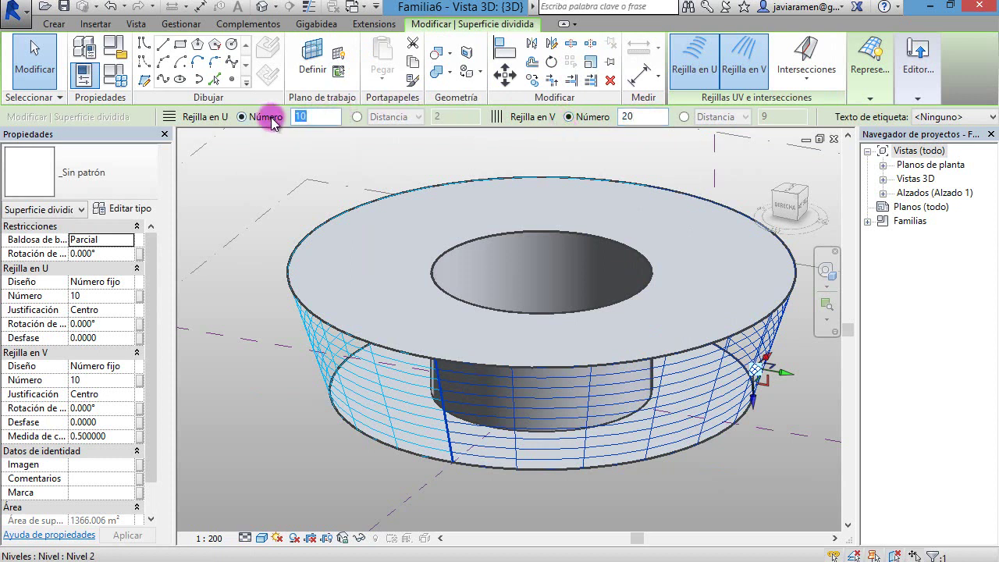
type("5")
left_click(719, 491)
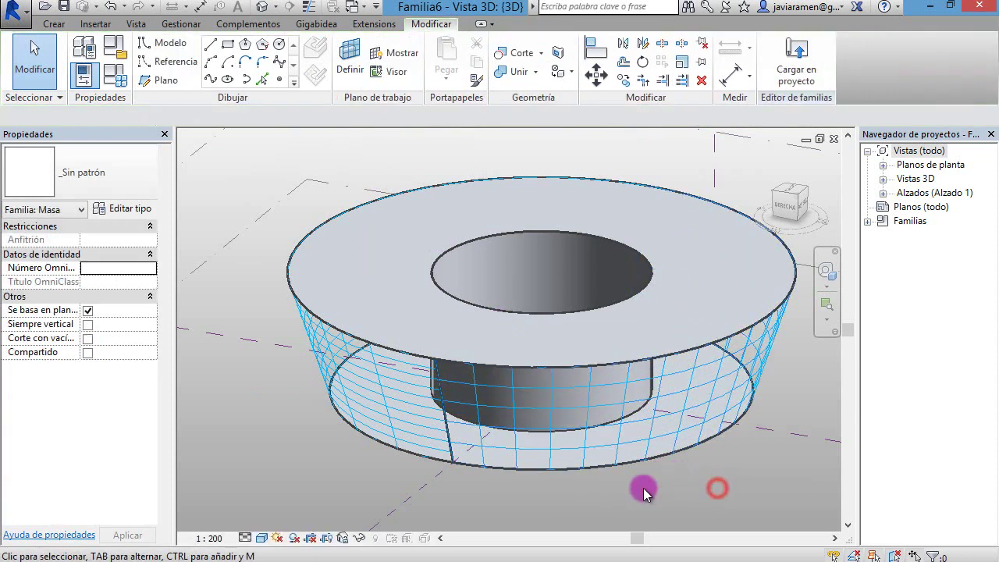
mouse_move(585, 474)
middle_mouse_down("shift")
mouse_move(553, 430)
mouse_move(564, 477)
mouse_move(562, 464)
middle_mouse_up("shift")
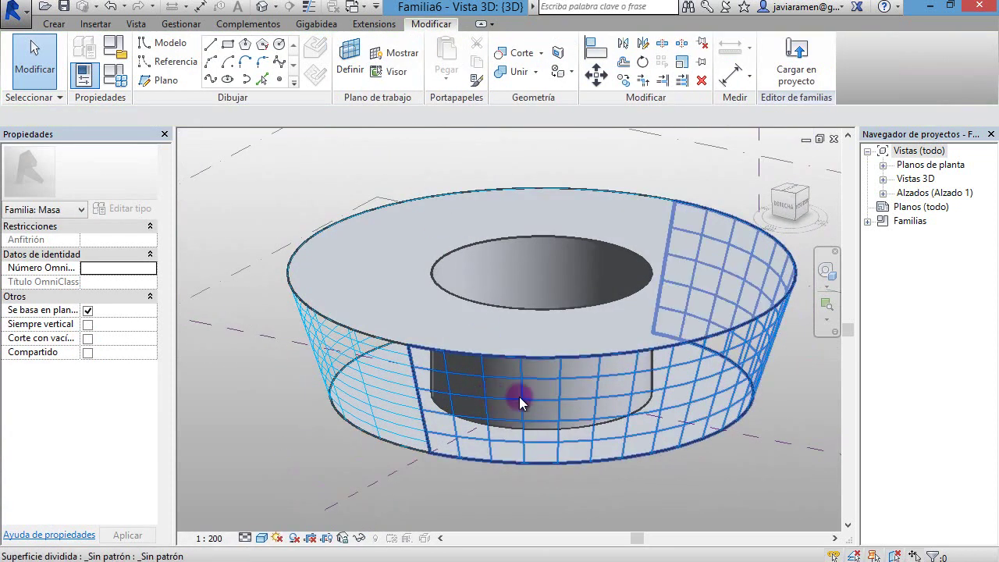
Lower the divided surface's U grid count further, from 5 to 4.
left_click(519, 396)
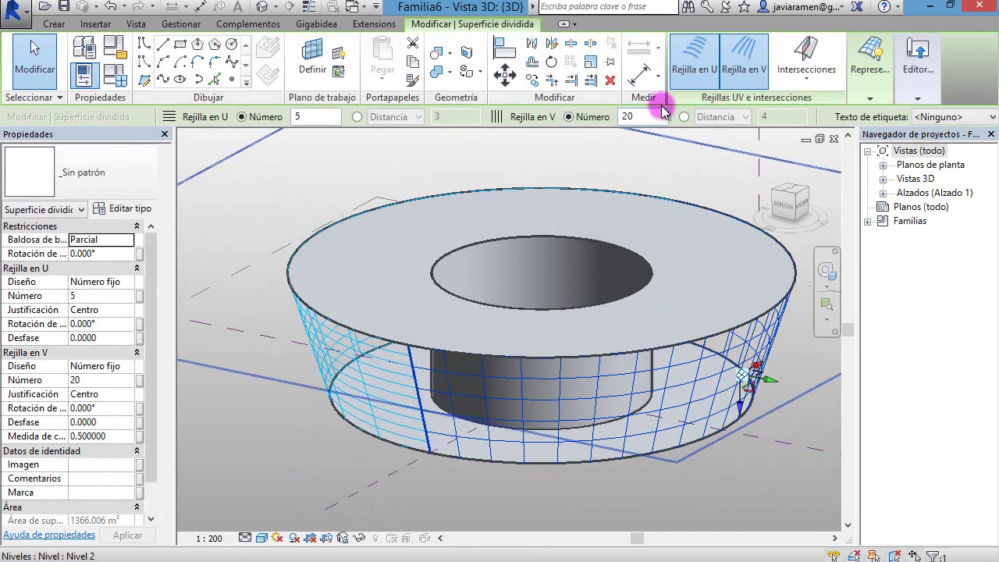
double_click(330, 116)
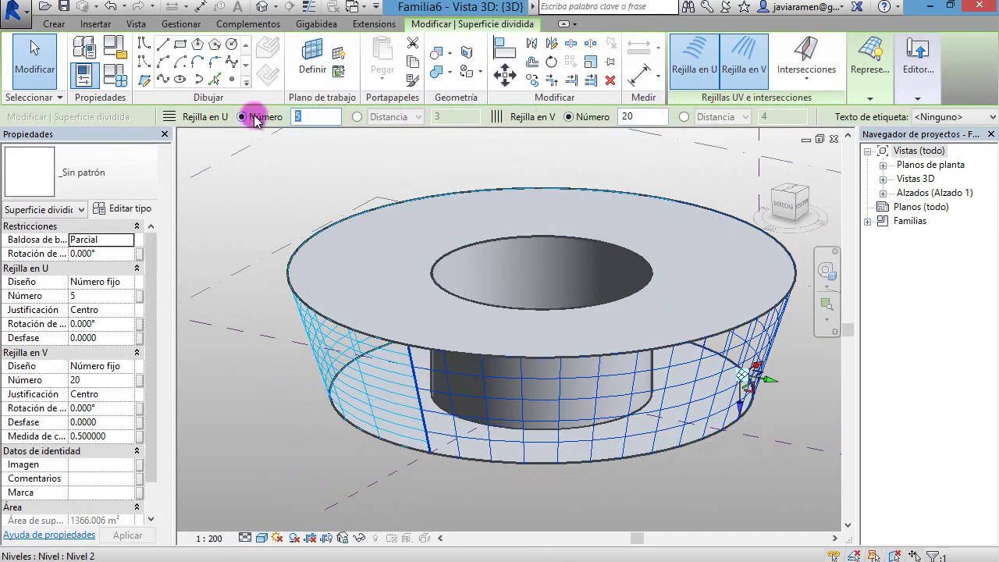
type("4")
key("Return")
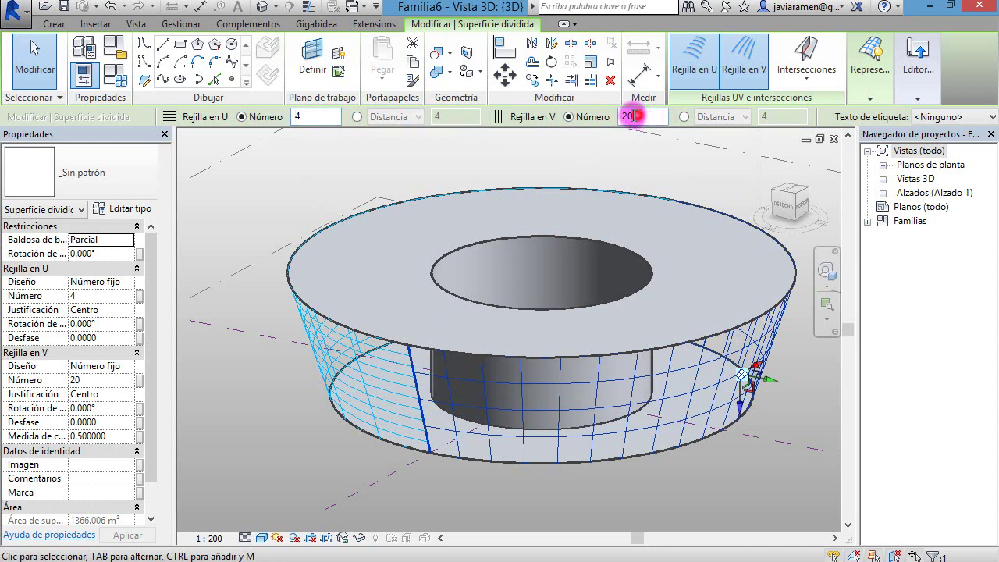
type("03")
left_click(730, 493)
mouse_move(654, 493)
middle_mouse_down("shift")
mouse_move(413, 430)
mouse_move(346, 481)
mouse_move(246, 489)
mouse_move(200, 427)
mouse_move(453, 504)
middle_mouse_up("shift")
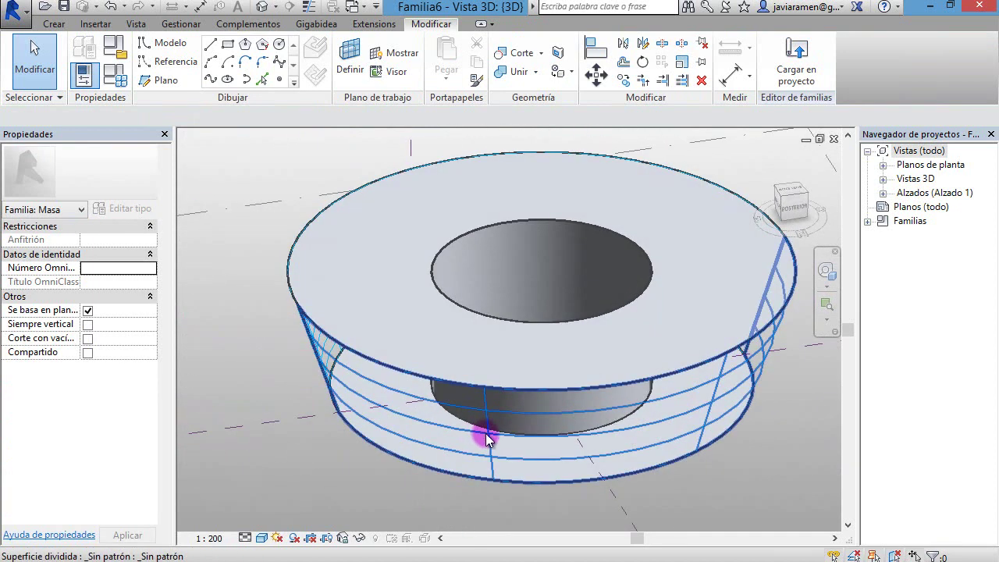
Raise the divided surface's V grid count from 3 to 20.
left_click(486, 437)
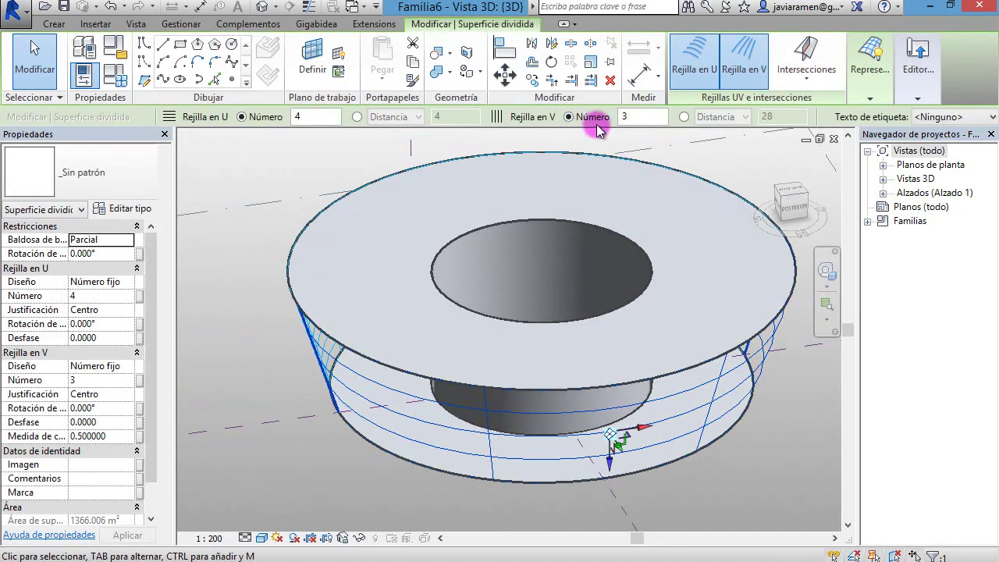
left_click(647, 117)
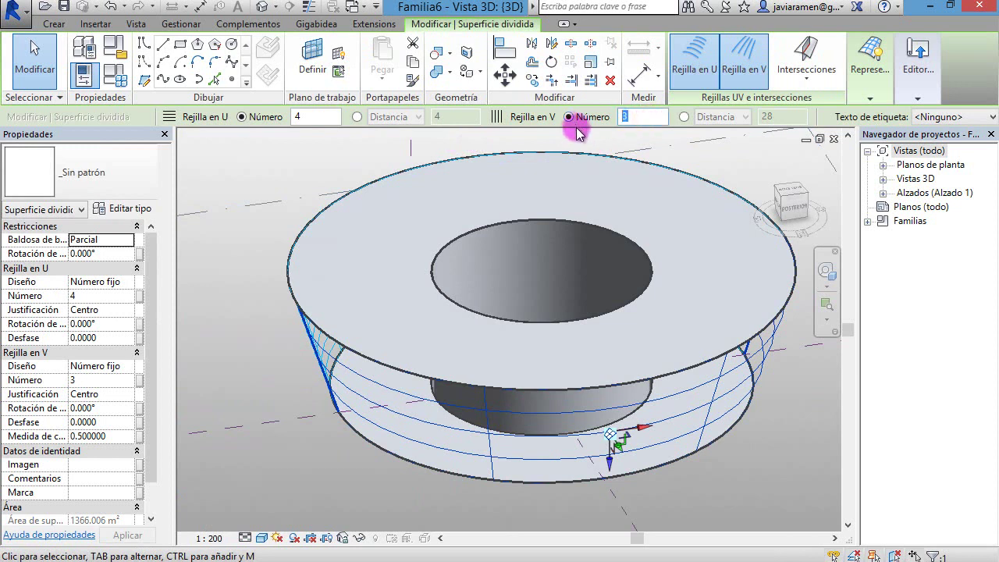
type("20")
key("Return")
left_click(721, 150)
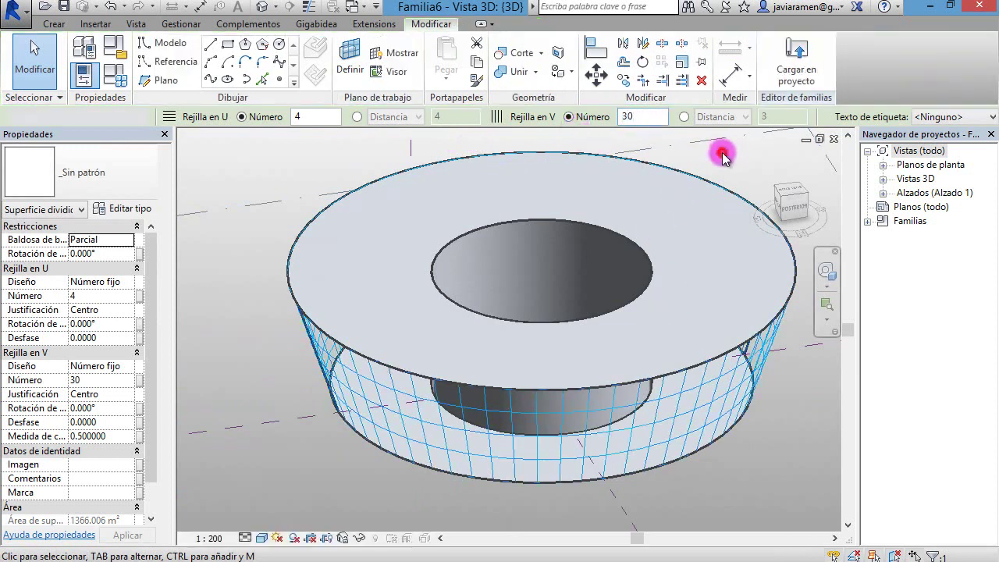
middle_click_drag(425, 486, 543, 355, "shift")
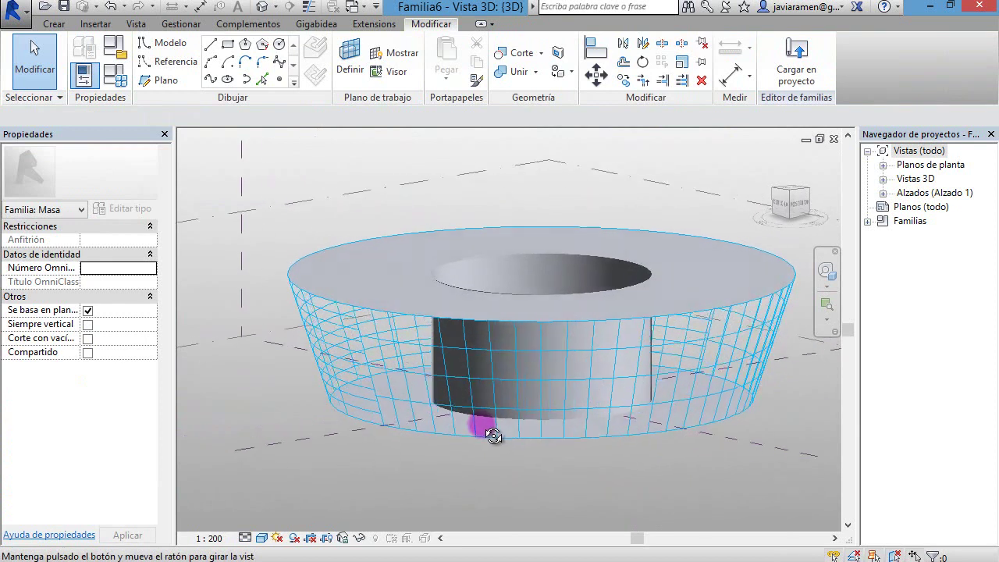
Change the V grid count from 30 to 4 and then to 40.
left_click(541, 360)
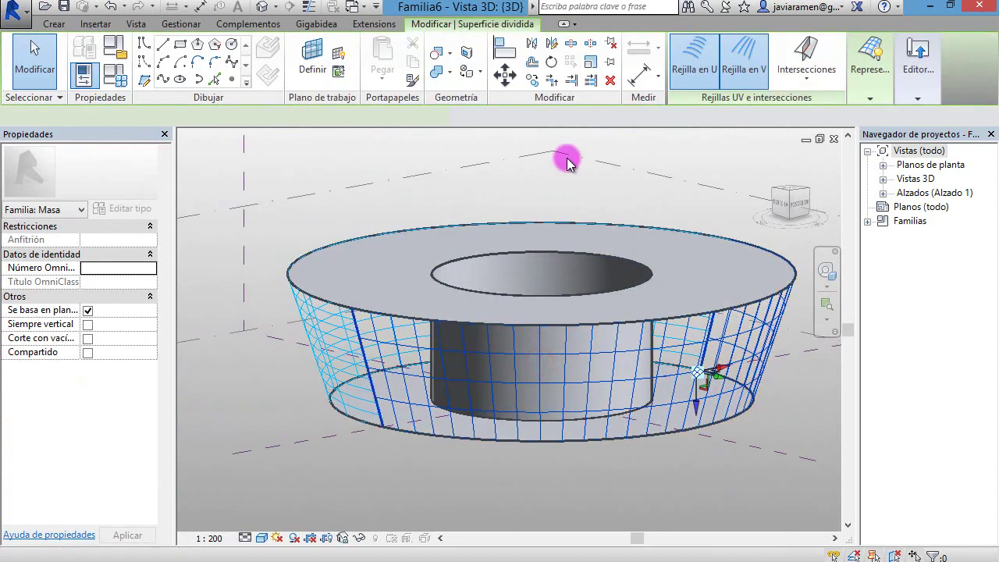
double_click(651, 116)
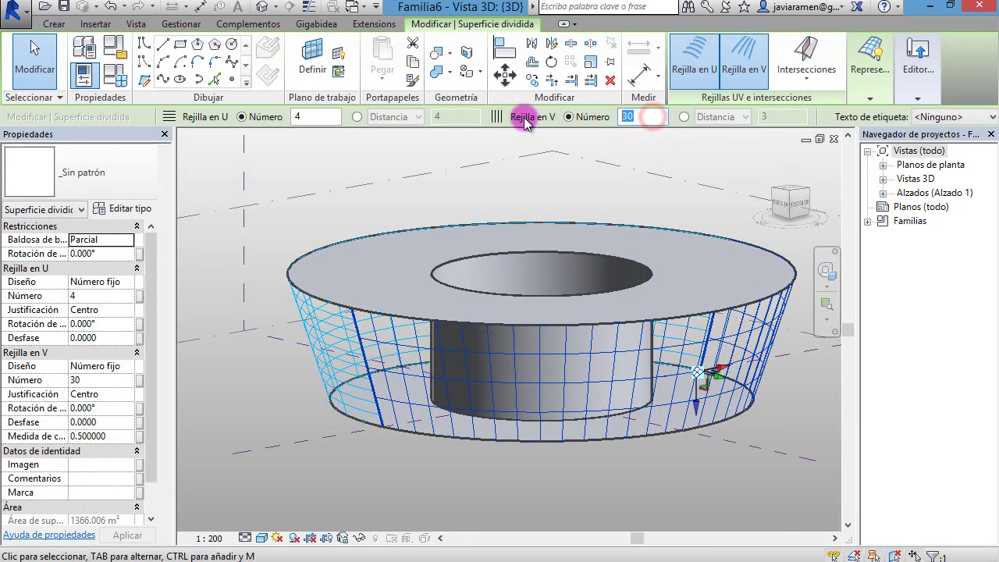
type("4")
key("Return")
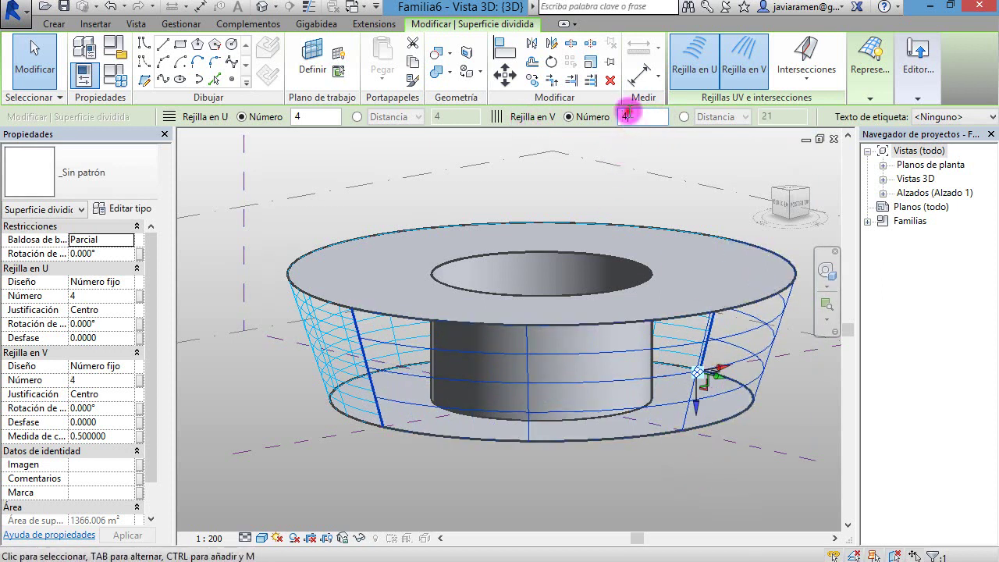
type("0")
key("Return")
left_click(505, 491)
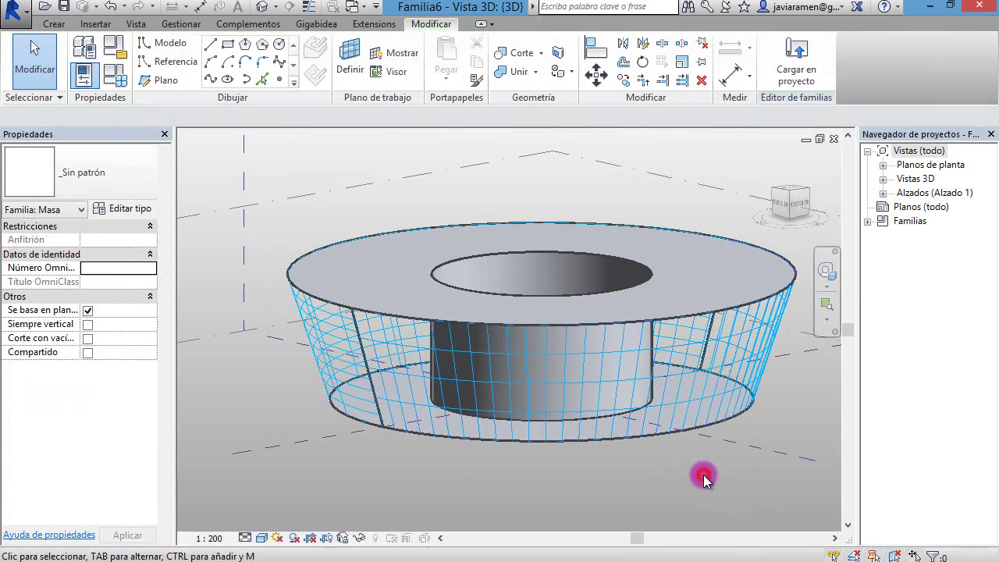
mouse_move(505, 492)
middle_mouse_down("shift")
mouse_move(435, 423)
mouse_move(635, 479)
mouse_move(693, 475)
middle_mouse_up("shift")
mouse_move(403, 464)
middle_mouse_down("shift")
mouse_move(330, 479)
mouse_move(494, 473)
mouse_move(635, 486)
mouse_move(468, 441)
middle_mouse_up("shift")
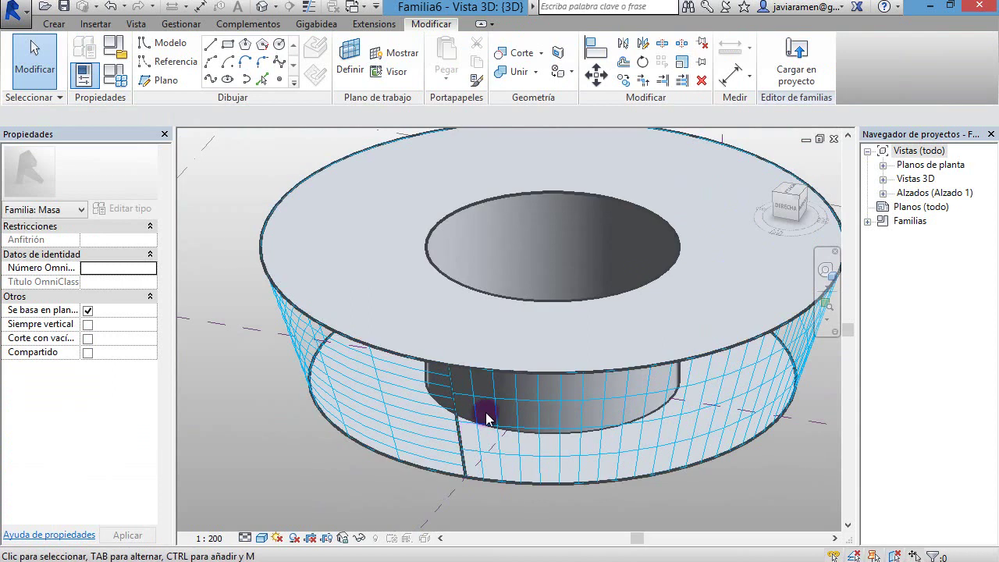
On the second divided surface, enter 4 for Rejilla en U and 40 for Rejilla en V.
scroll(473, 420, "up", 2)
left_click(412, 415)
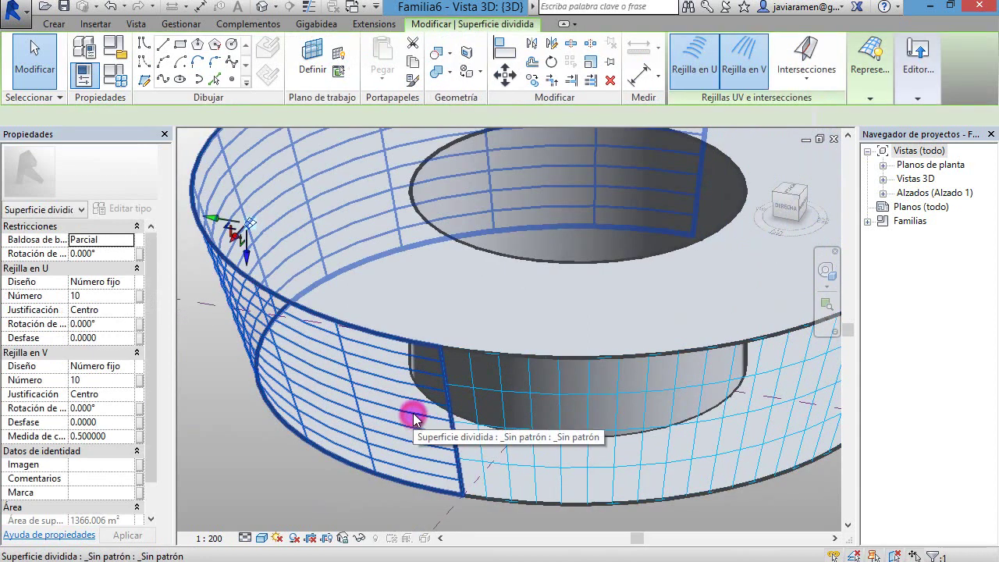
left_click_drag(334, 115, 223, 115)
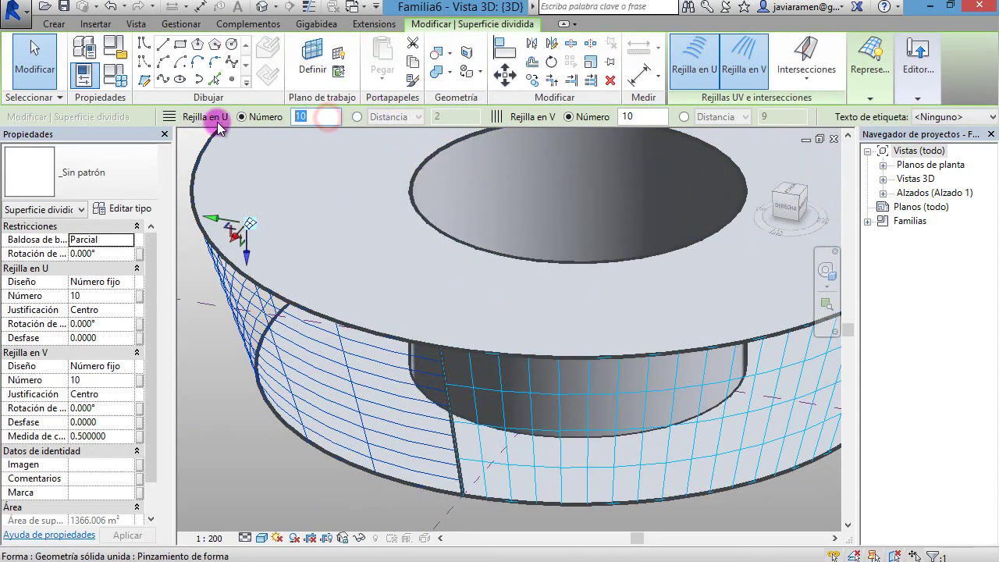
type("4")
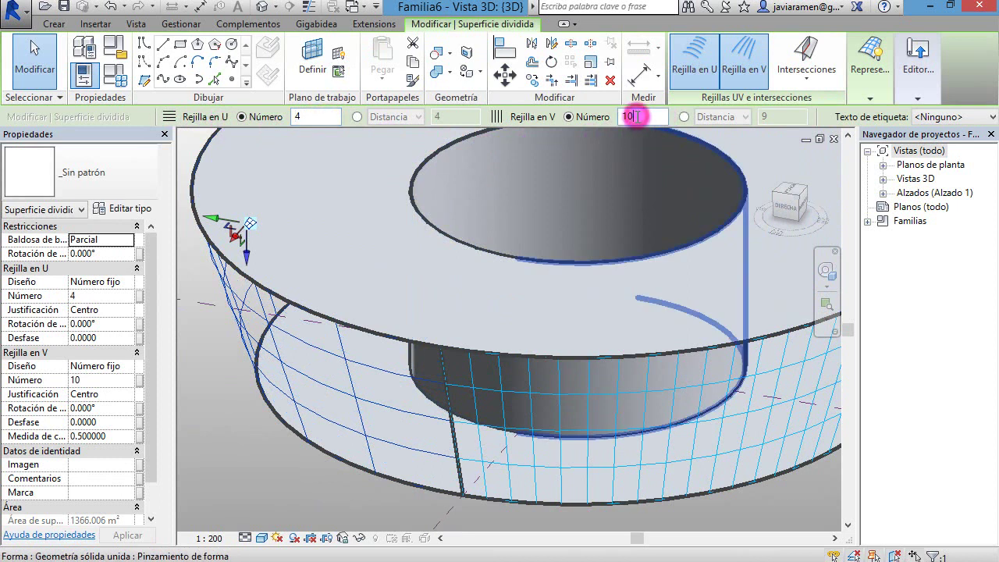
key("Return")
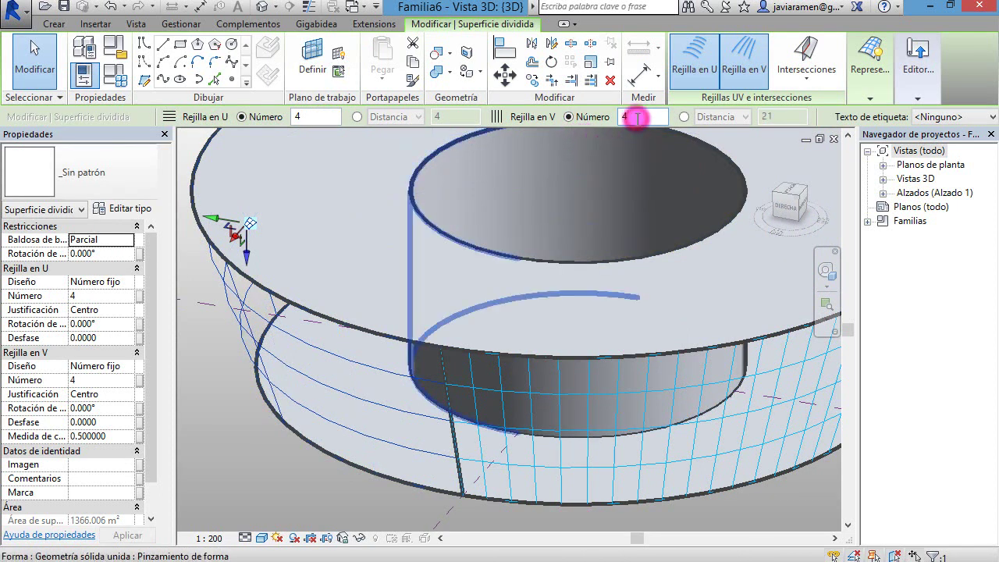
key("Return")
left_click(637, 218)
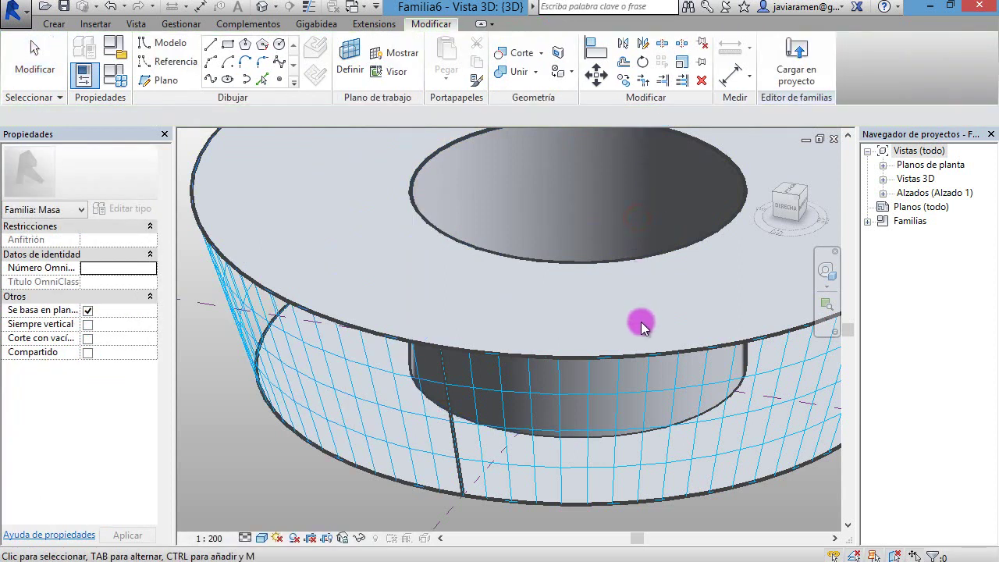
scroll(638, 437, "down", 3)
mouse_move(638, 437)
middle_mouse_down("shift")
mouse_move(503, 462)
mouse_move(520, 470)
mouse_move(620, 440)
mouse_move(563, 391)
mouse_move(546, 355)
middle_mouse_up("shift")
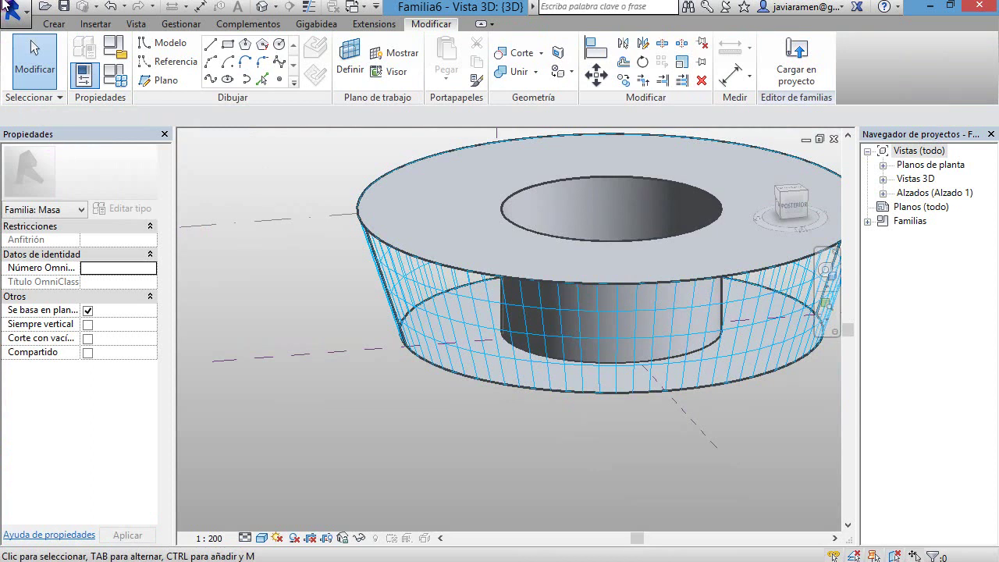
Create Familia8 from the 'Panel de muro cortina métrico basado en patrón.rft' template and view its panel grid from above.
left_click(19, 14)
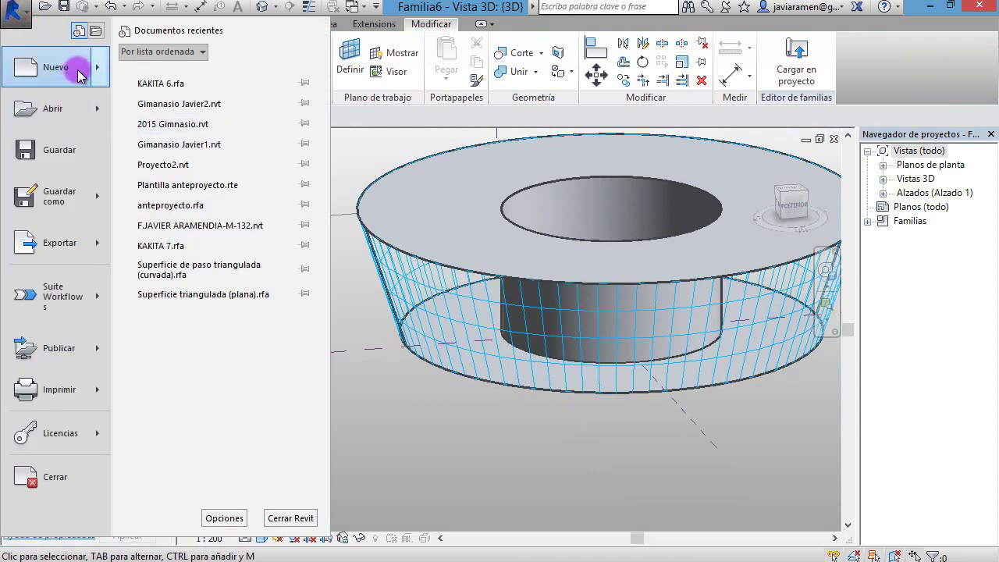
mouse_move(56, 68)
left_click(203, 130)
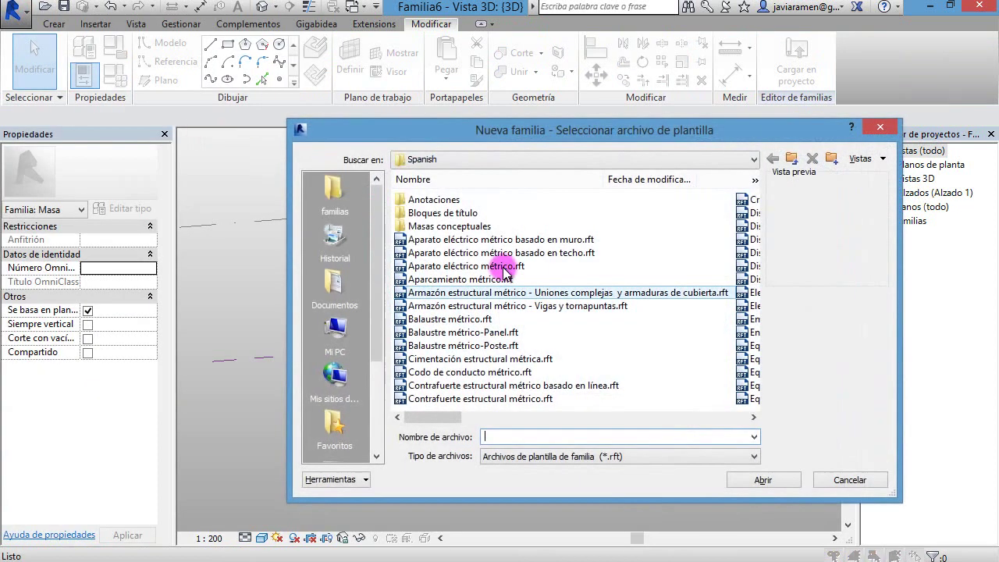
left_click_drag(435, 416, 624, 430)
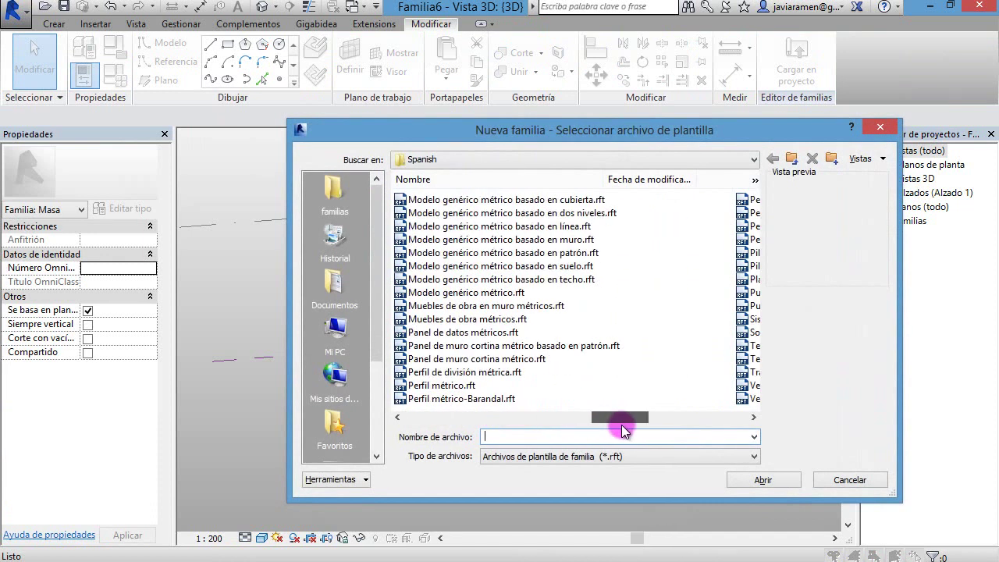
double_click(503, 348)
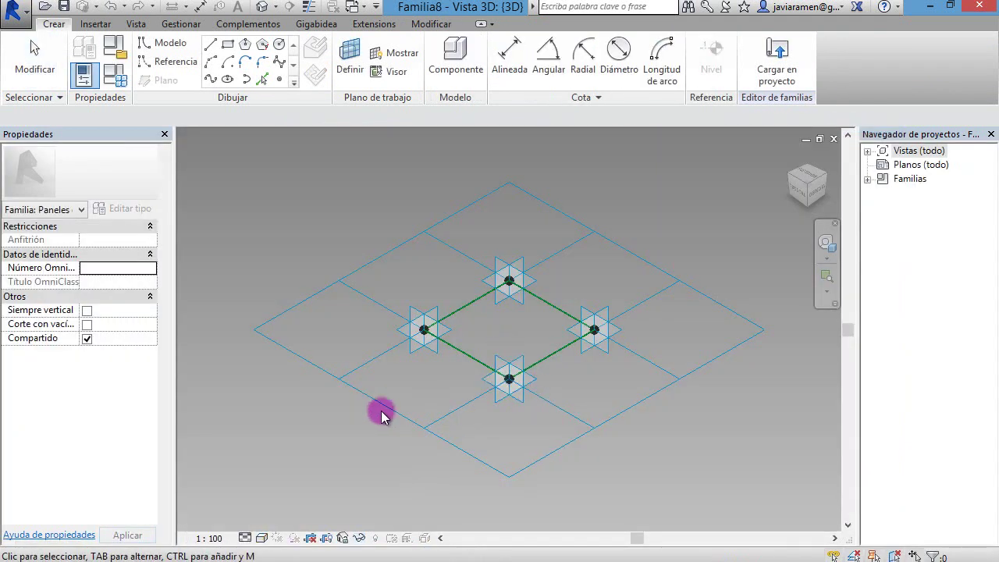
mouse_move(379, 412)
middle_mouse_down("shift")
mouse_move(561, 337)
mouse_move(464, 406)
mouse_move(437, 381)
middle_mouse_up("shift")
Set the corner adaptive point's plane as the active work plane.
scroll(390, 379, "up", 2)
scroll(301, 383, "up", 2)
scroll(303, 384, "up", 3)
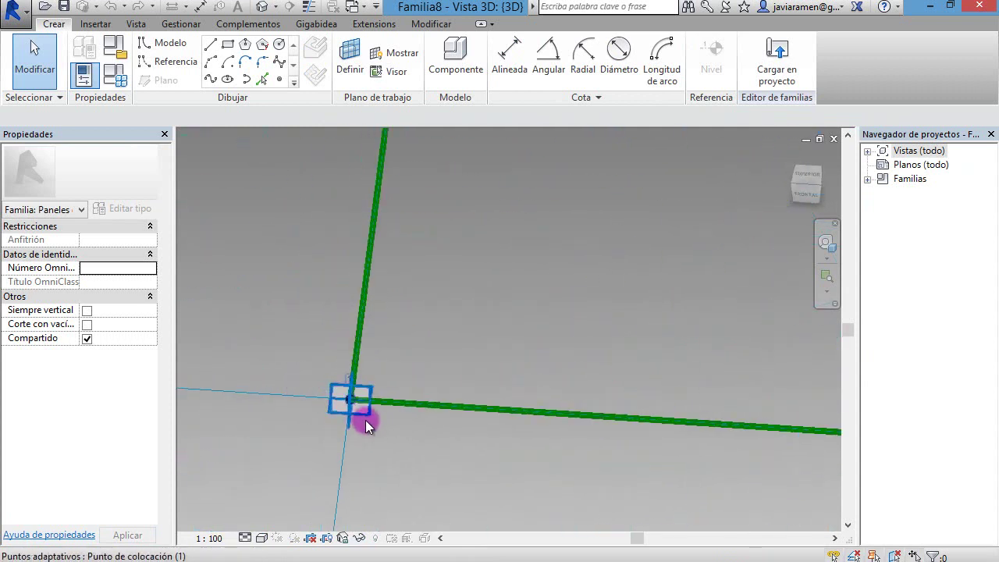
mouse_move(315, 434)
middle_mouse_down("shift")
mouse_move(341, 387)
mouse_move(390, 366)
middle_mouse_up("shift")
scroll(349, 323, "up", 2)
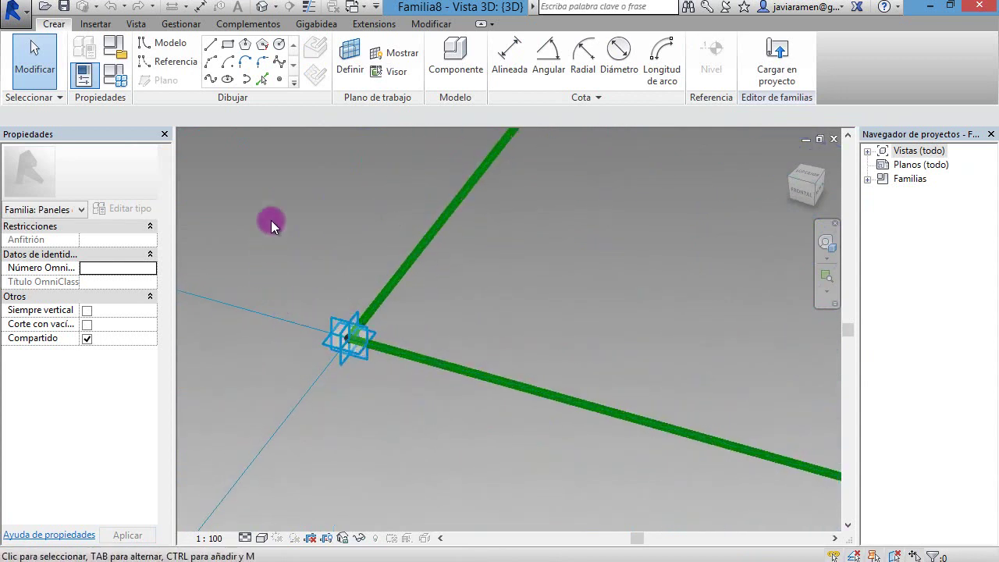
left_click(360, 74)
left_click(333, 316)
scroll(379, 275, "down", 2)
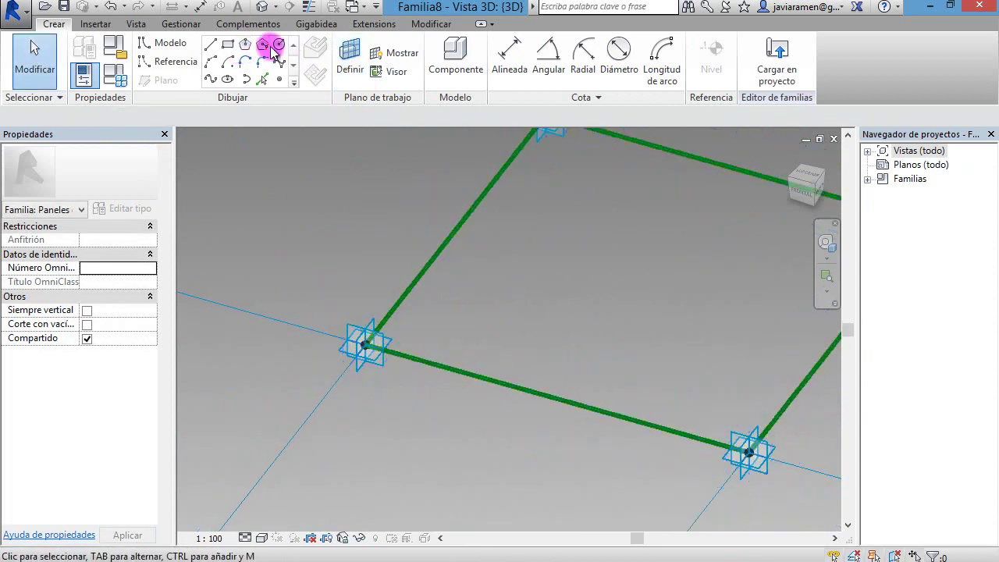
Draw a circle centred on the adaptive point on that plane.
left_click(277, 47)
left_click(364, 343)
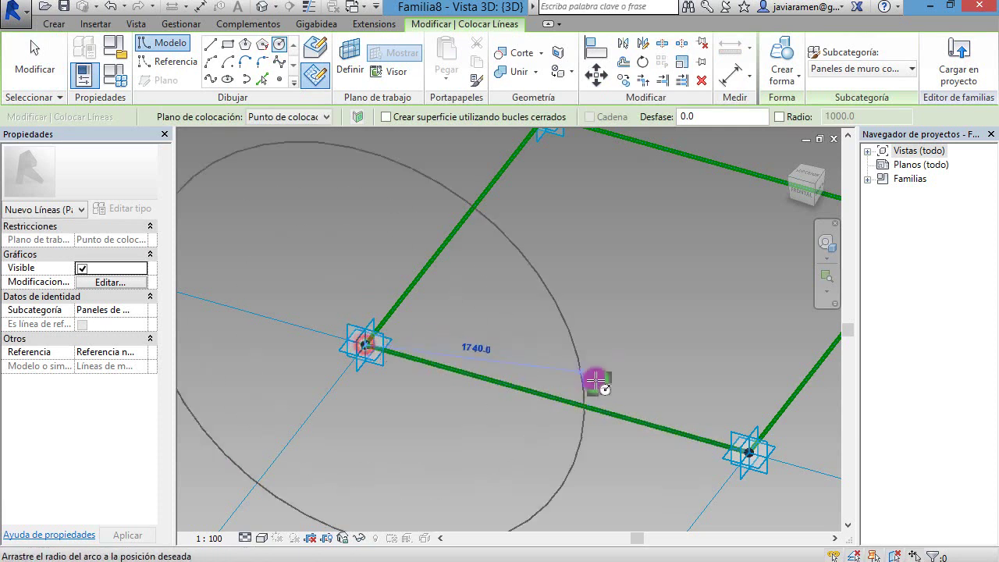
left_click(748, 451)
key("Escape")
middle_click_drag(539, 372, 593, 455, "shift")
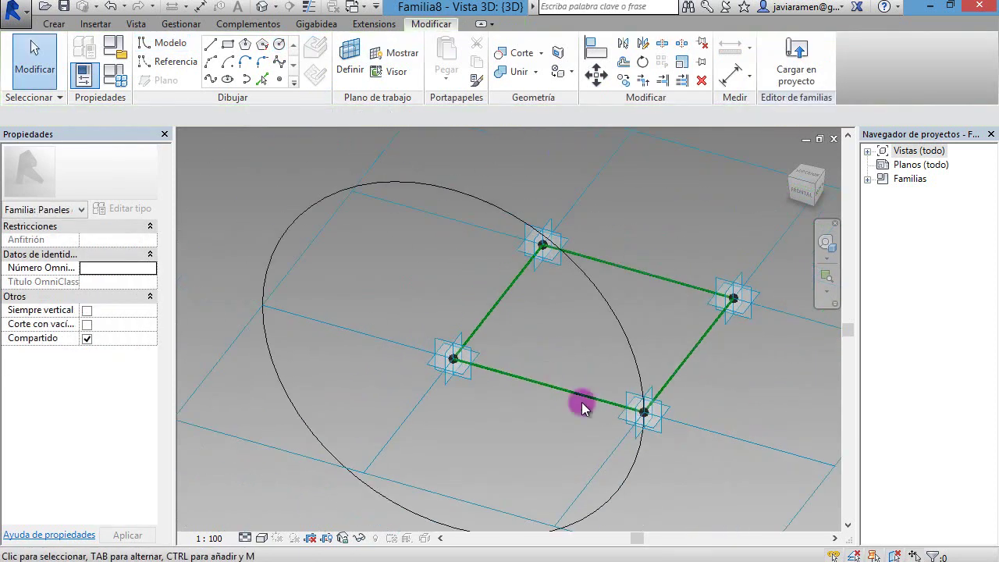
scroll(628, 398, "up", 2)
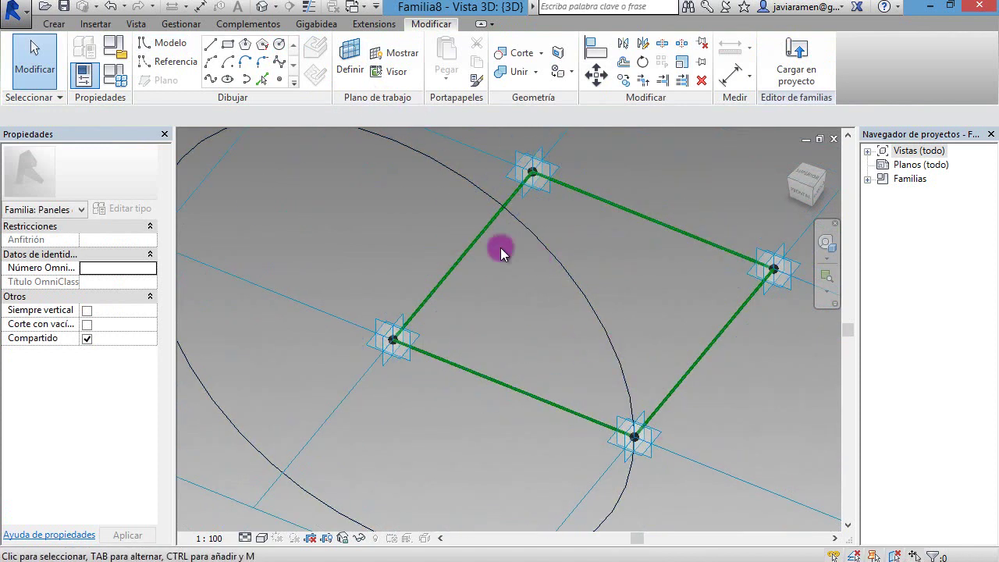
left_click(279, 79)
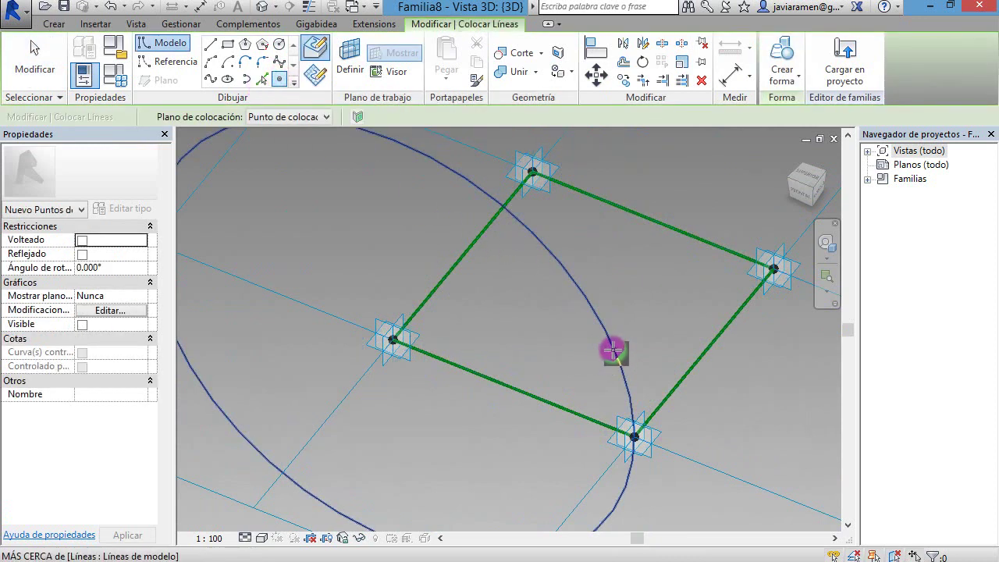
Place a reference point hosted on the circle.
left_click(613, 347)
key("Escape")
key("Escape")
mouse_move(502, 440)
middle_mouse_down("shift")
mouse_move(572, 431)
mouse_move(517, 430)
mouse_move(527, 425)
middle_mouse_up("shift")
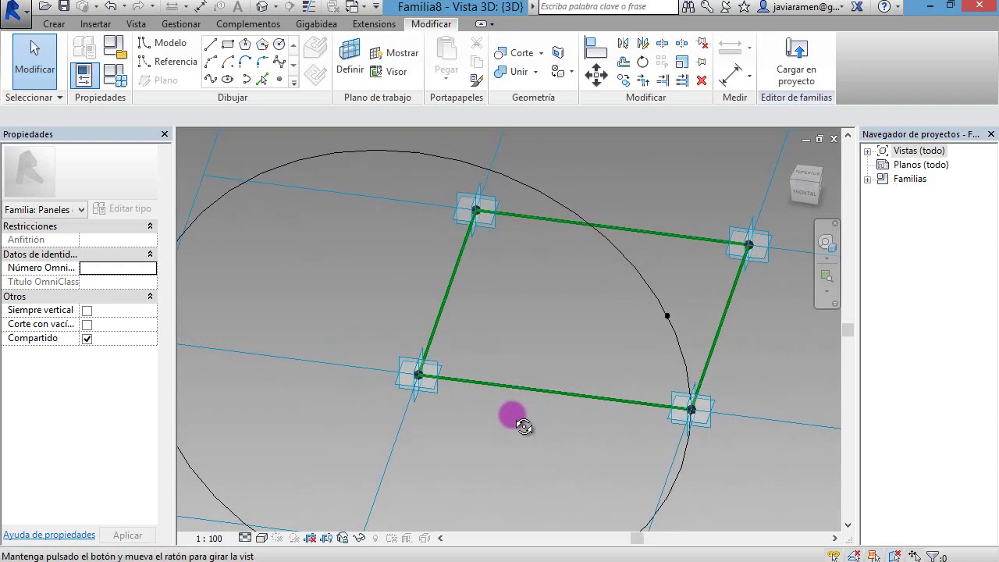
Slide the circle-hosted reference point along the curve to a new position.
left_click(667, 318)
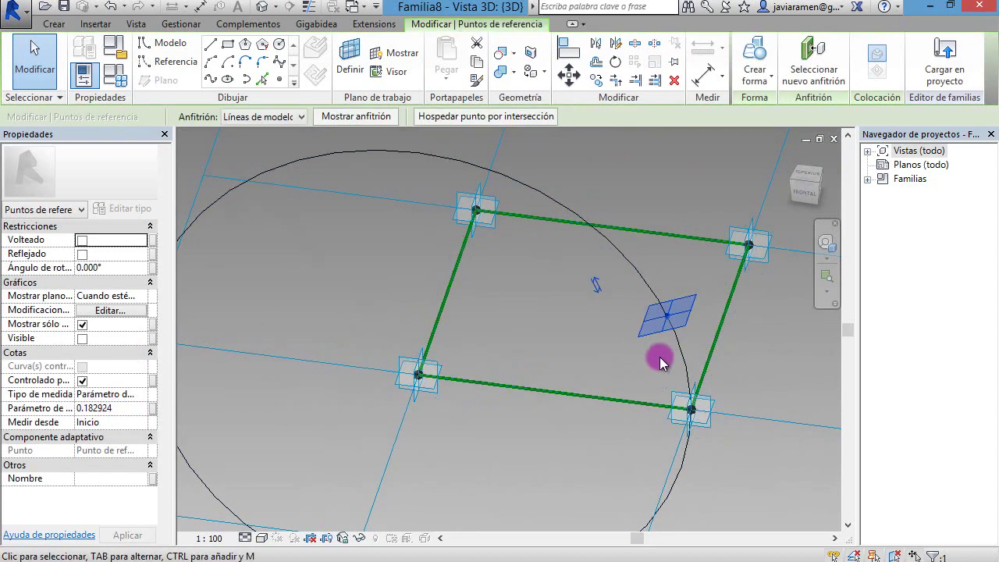
mouse_move(681, 316)
left_mouse_down()
mouse_move(702, 401)
mouse_move(702, 388)
left_mouse_up()
left_click_drag(695, 346, 691, 311)
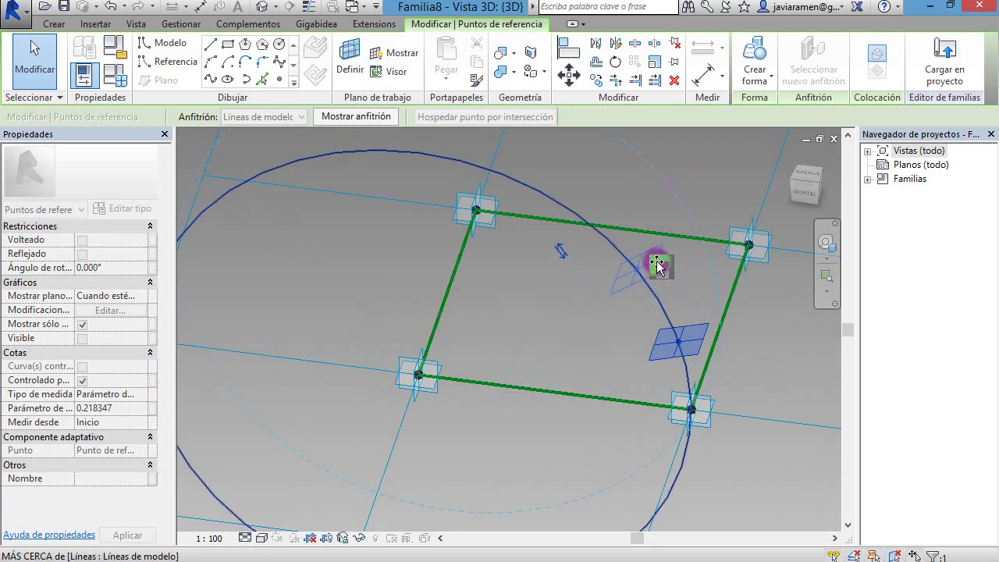
left_click_drag(657, 266, 657, 268)
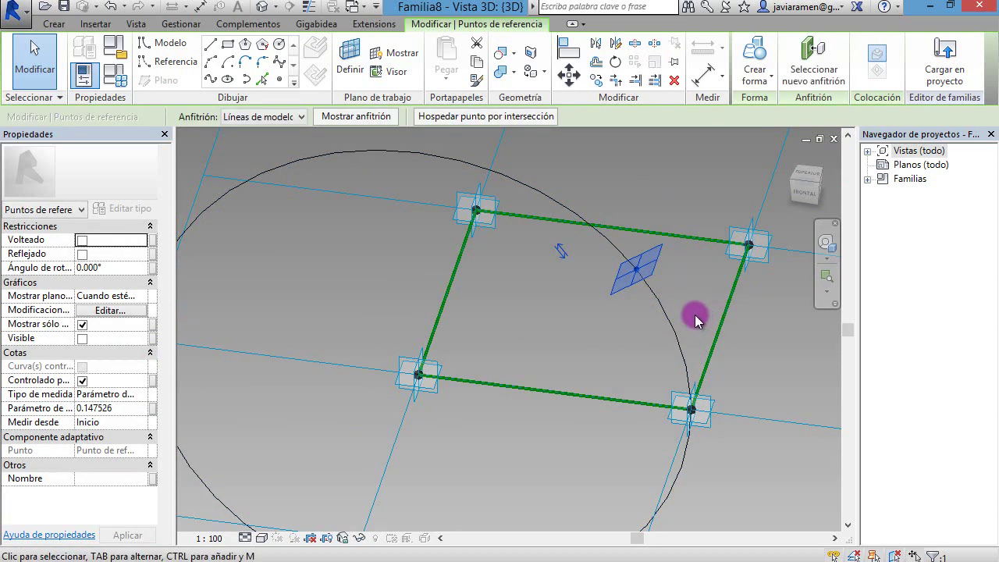
scroll(717, 388, "down", 2)
scroll(717, 388, "down", 1)
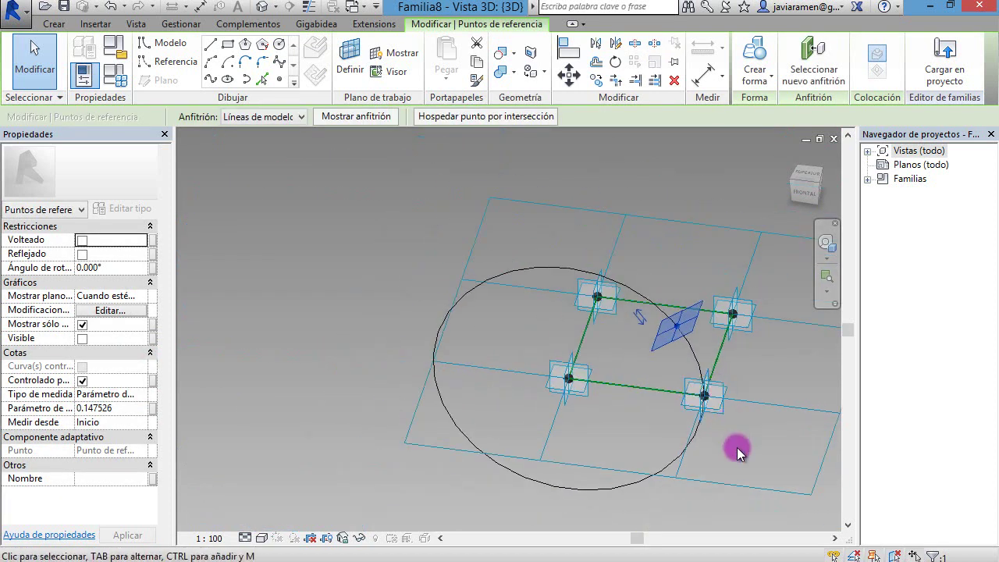
left_click(720, 452)
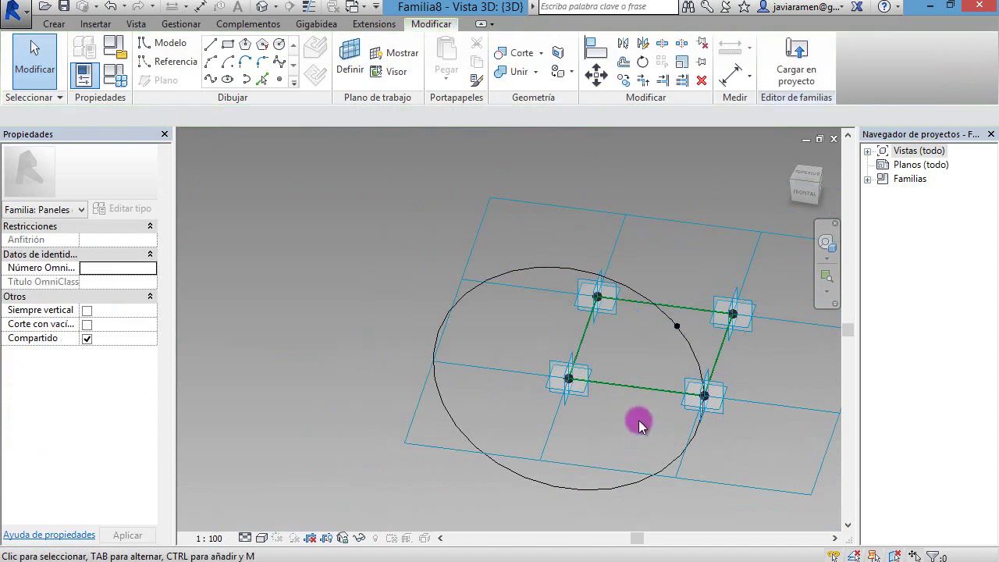
scroll(552, 380, "up", 2)
scroll(515, 385, "up", 1)
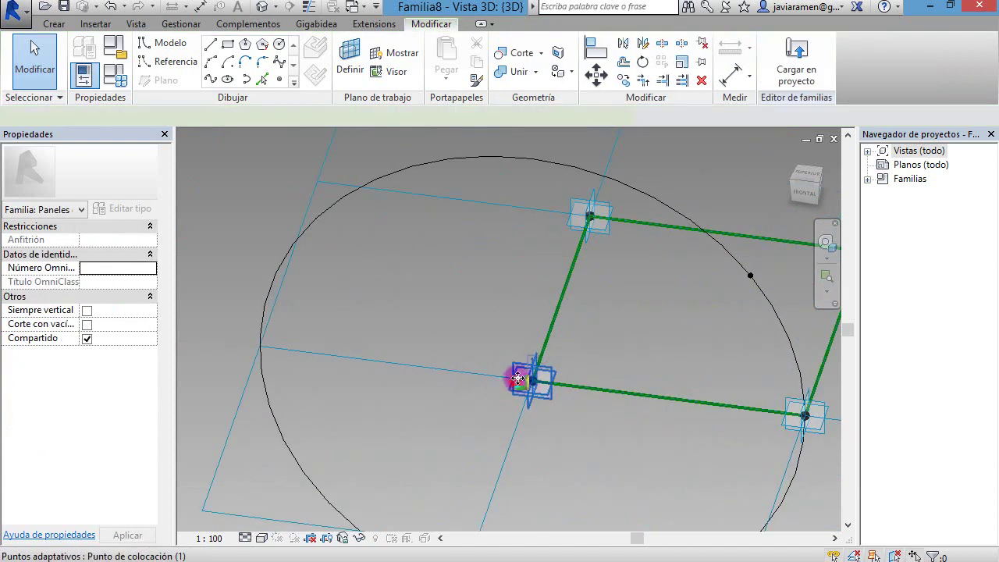
left_click(515, 385)
left_click(753, 275, "ctrl")
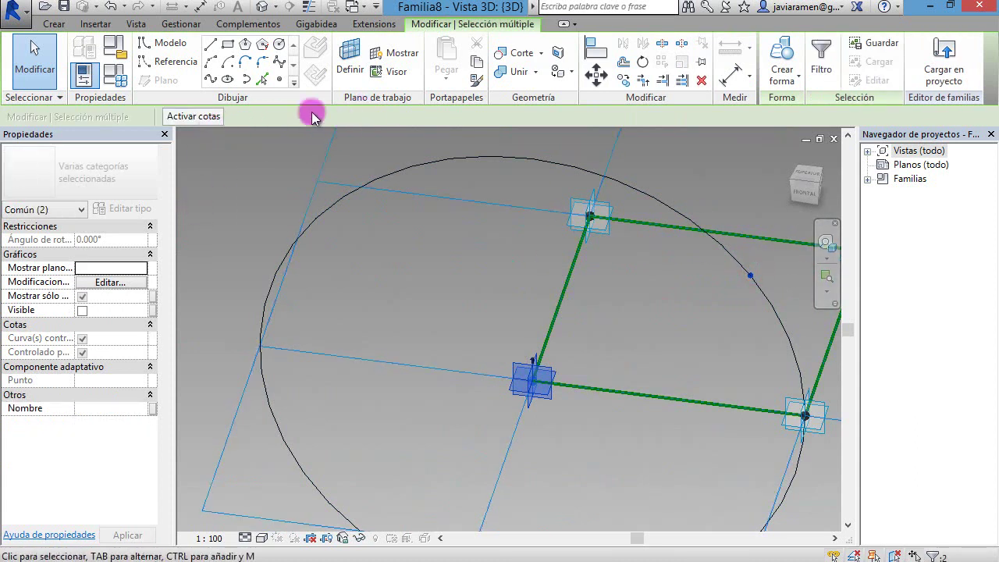
left_click(212, 82)
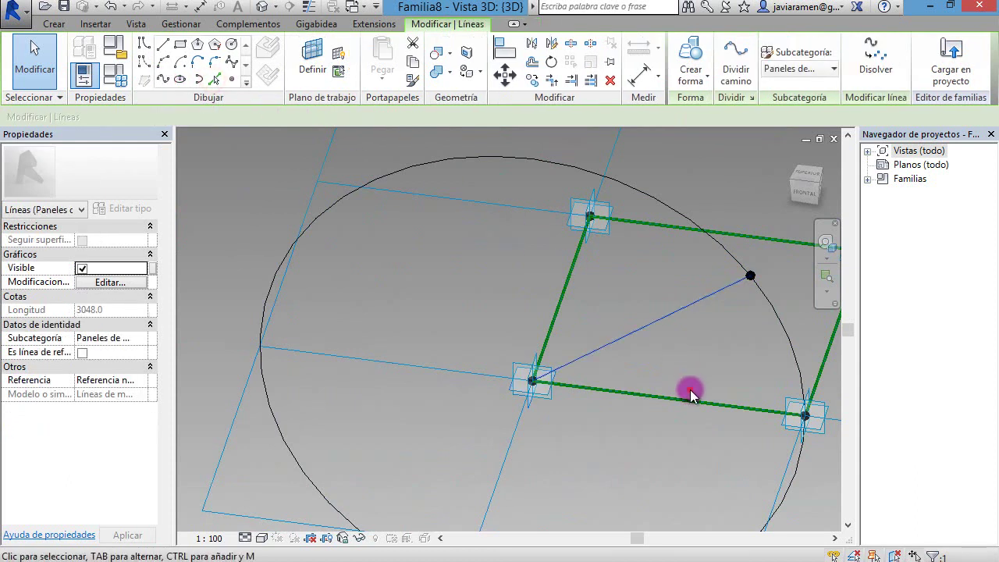
left_click(751, 388)
middle_click_drag(692, 420, 624, 336, "shift")
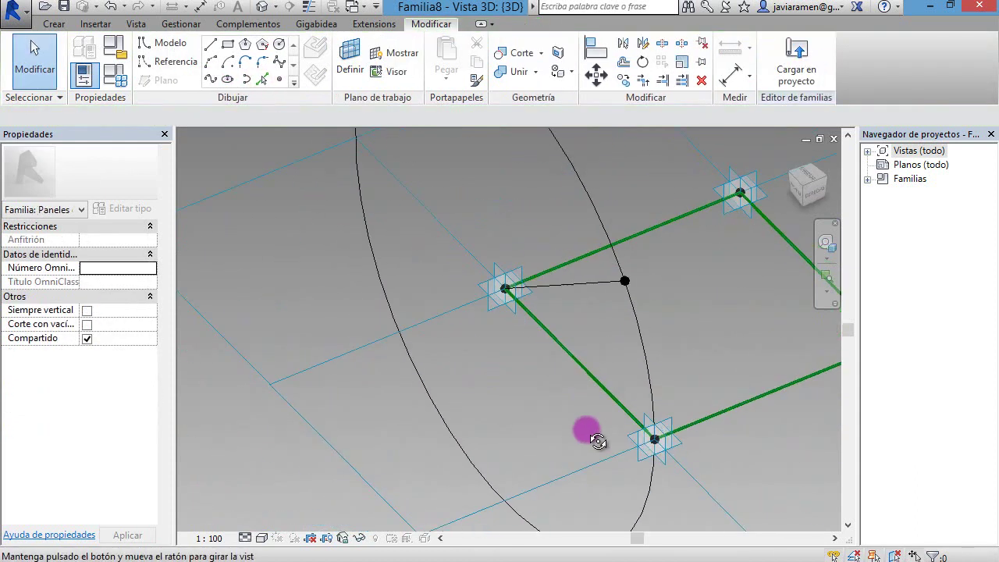
left_click(636, 328)
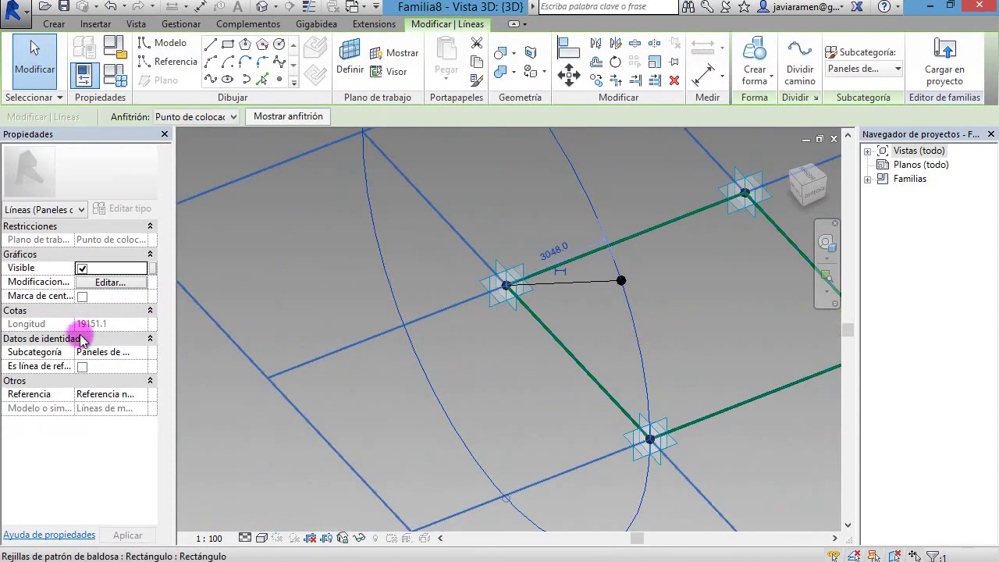
left_click(82, 366)
left_click(539, 388)
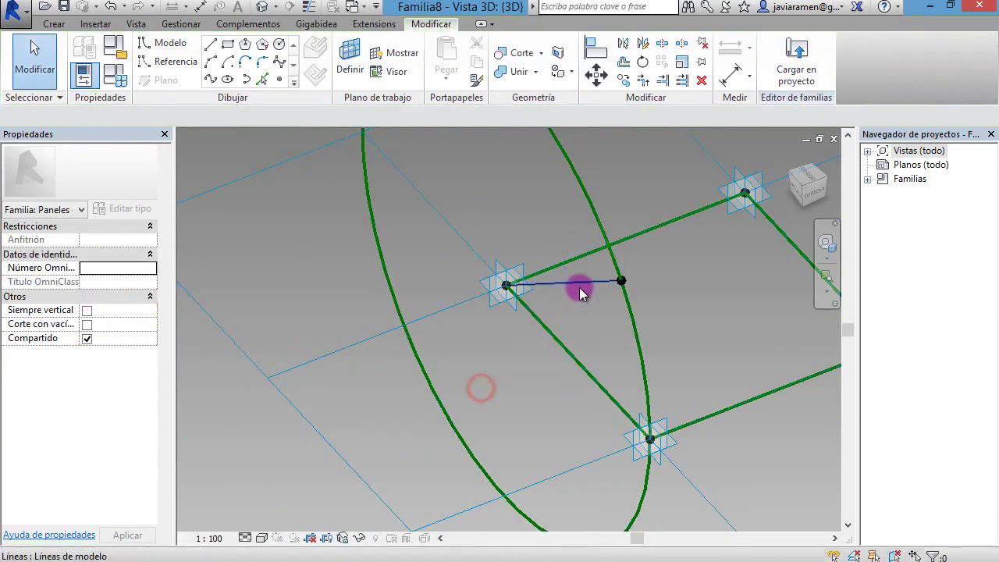
left_click(585, 285)
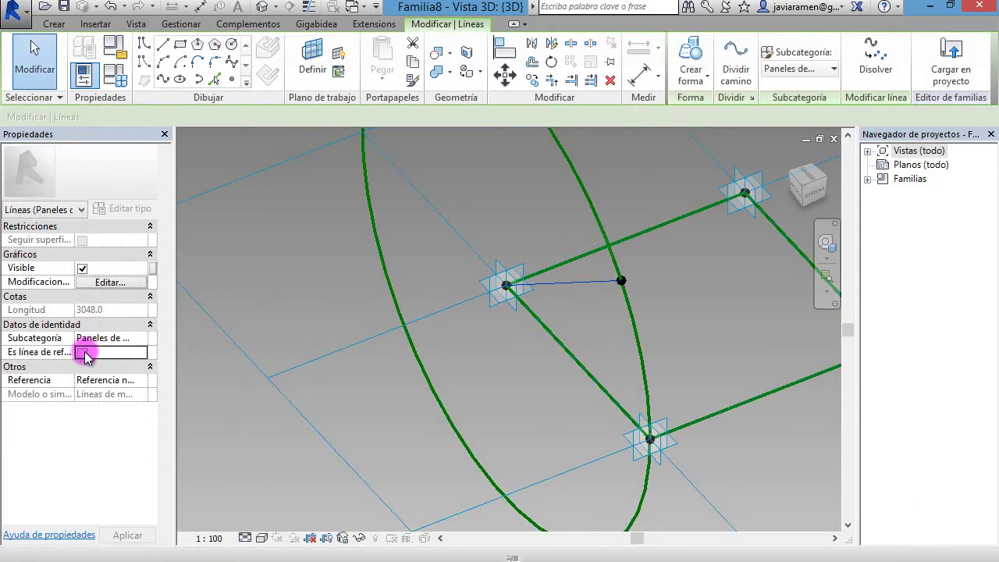
left_click(82, 352)
left_click(457, 381)
mouse_move(408, 397)
middle_mouse_down("shift")
mouse_move(521, 439)
mouse_move(568, 381)
middle_mouse_up("shift")
left_click(635, 350)
middle_click_drag(575, 417, 664, 430, "shift")
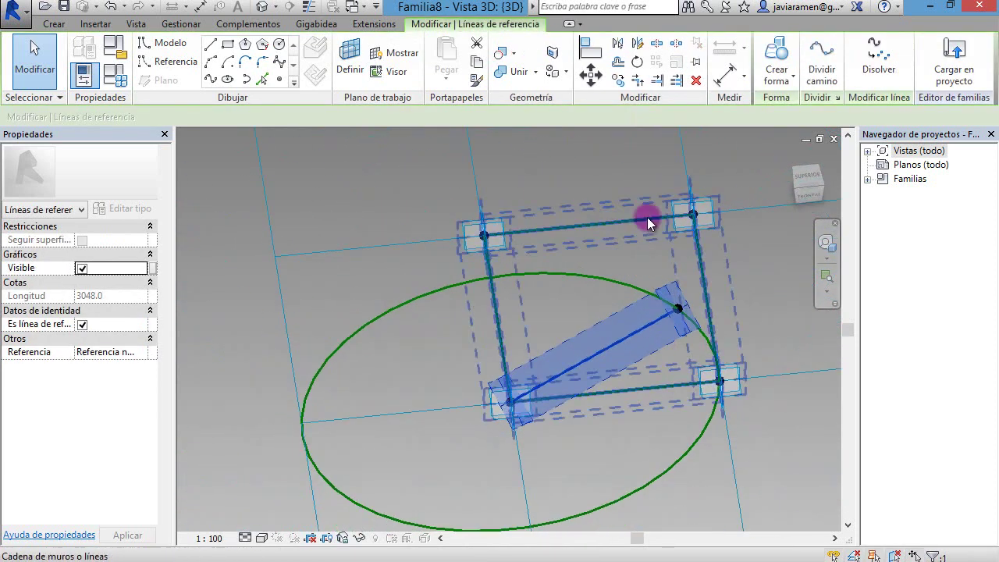
key("Tab")
key("Tab")
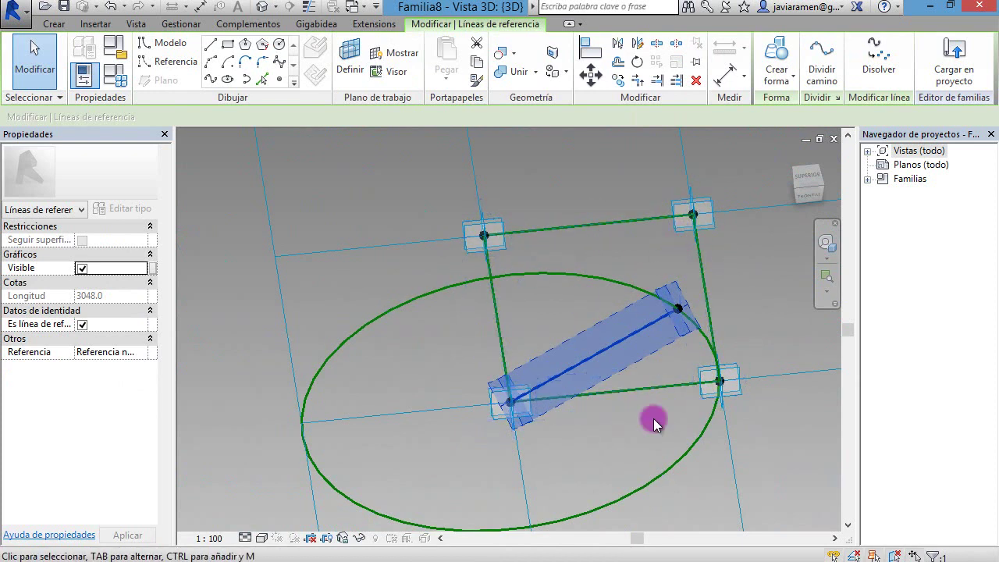
left_click(492, 297)
key("Escape")
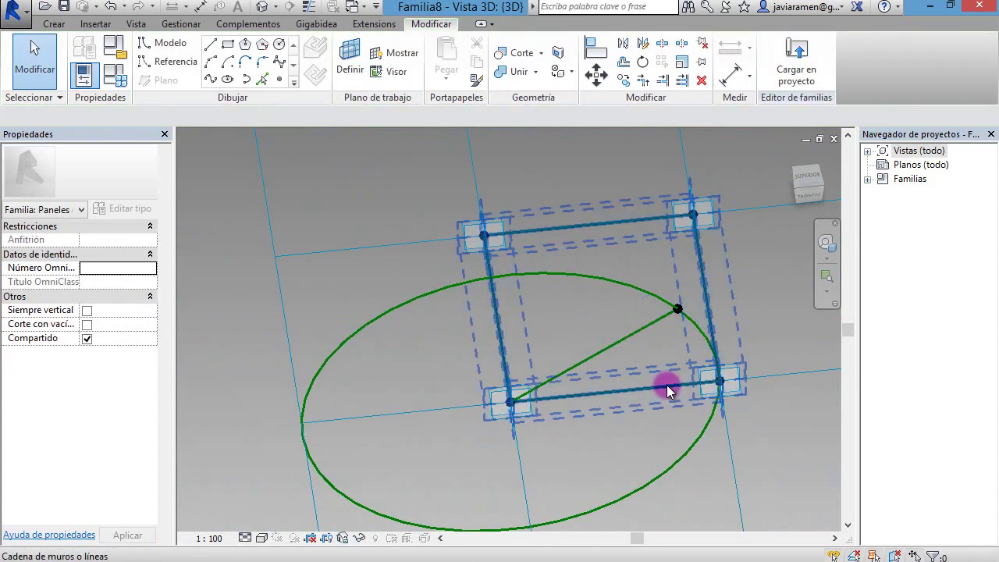
key("Tab")
left_click(500, 328)
left_click(581, 225, "ctrl")
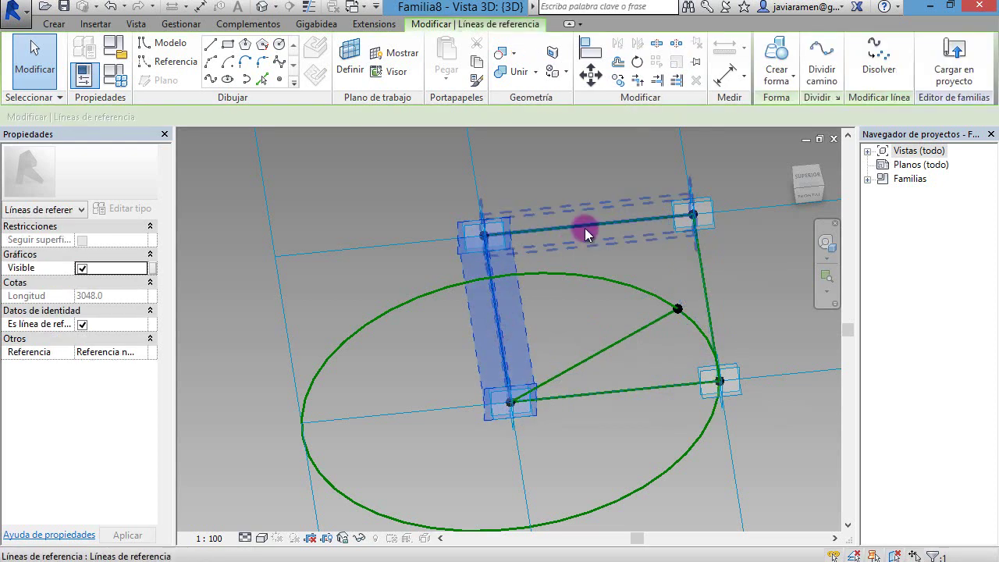
left_click(696, 242, "ctrl")
left_click(708, 269, "shift")
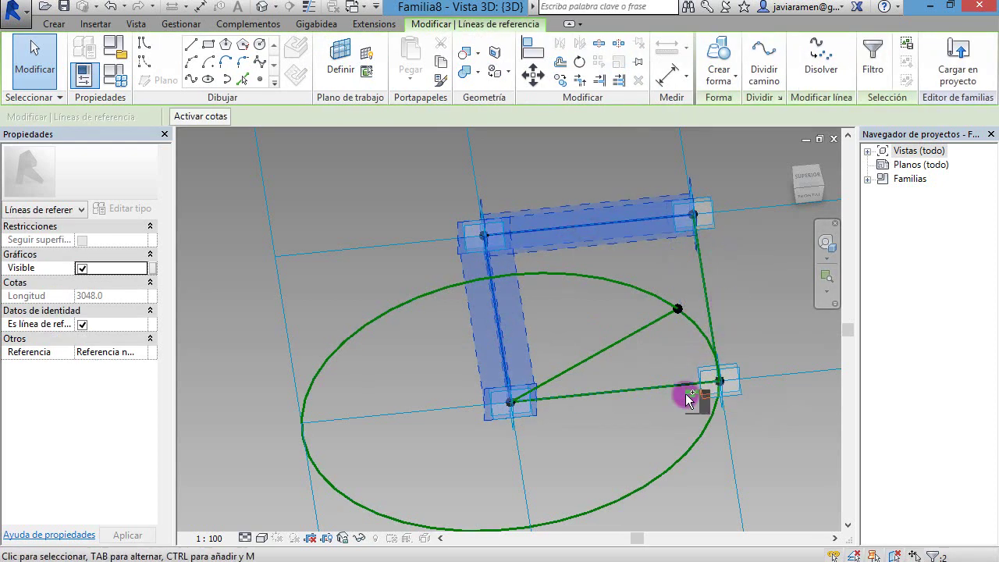
left_click(636, 333, "ctrl")
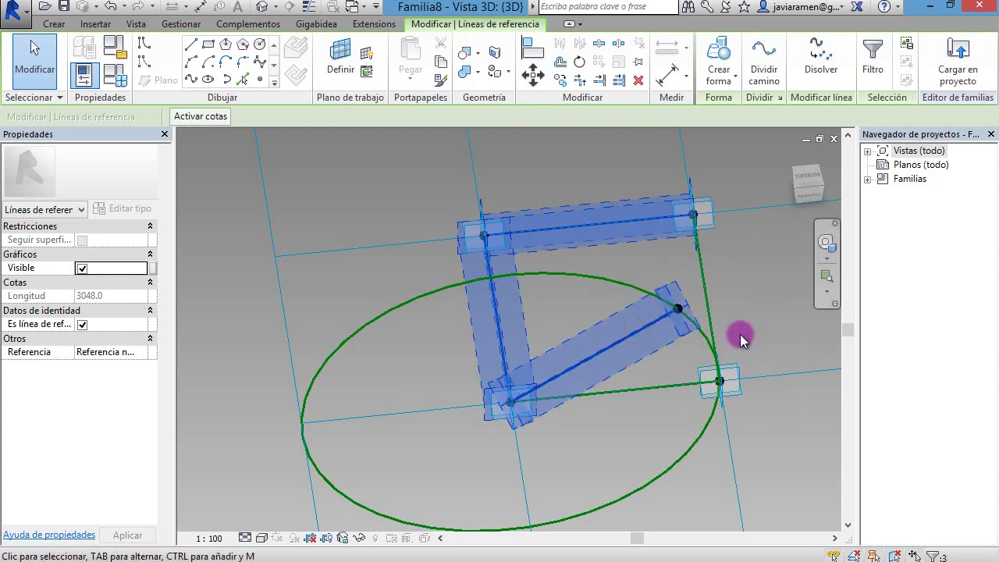
middle_click_drag(735, 335, 502, 361, "shift")
key("Escape")
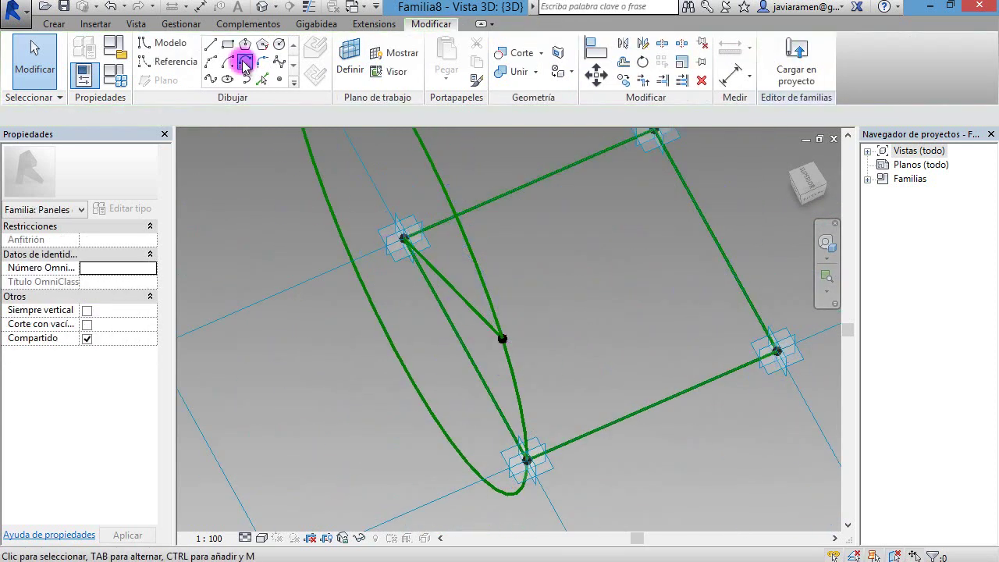
left_click(211, 79)
left_click(507, 347)
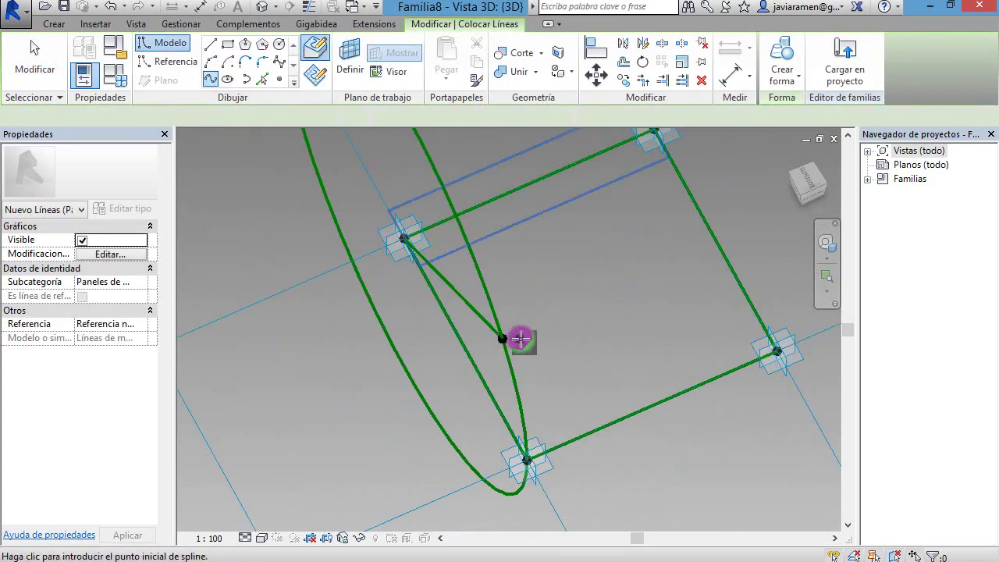
left_click(439, 216)
key("Escape")
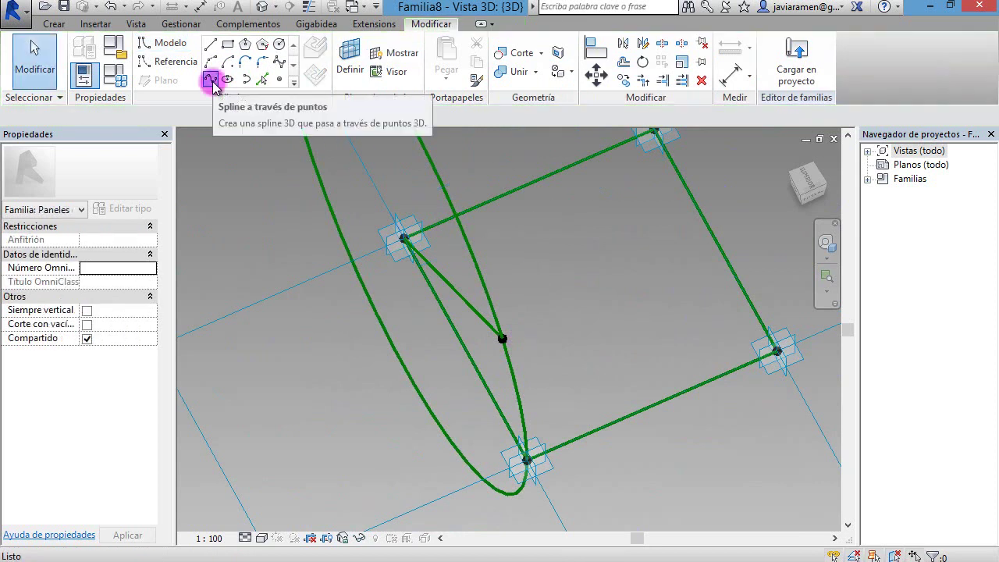
left_click(210, 79)
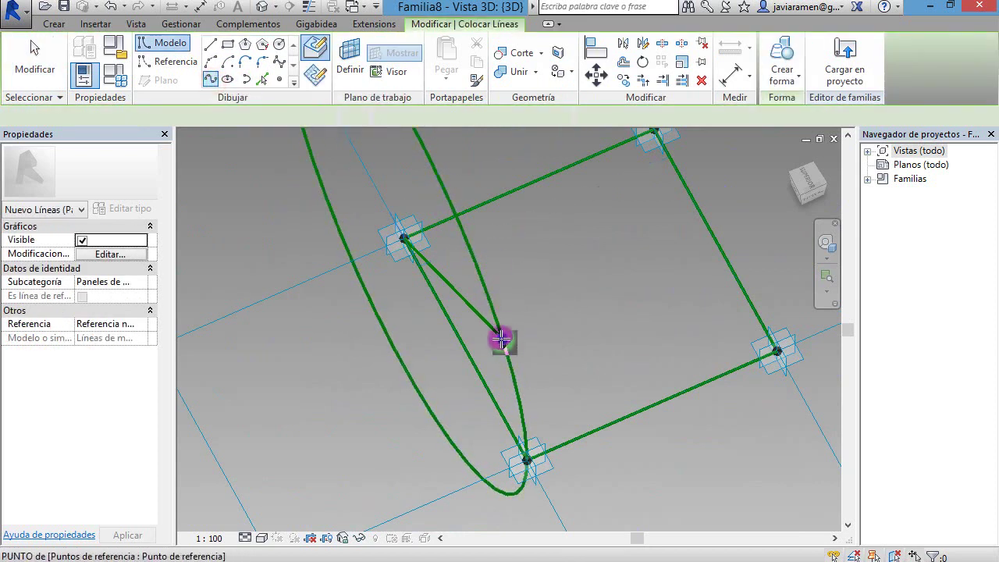
middle_click_drag(508, 341, 628, 327, "shift")
middle_click_drag(624, 397, 569, 367, "shift")
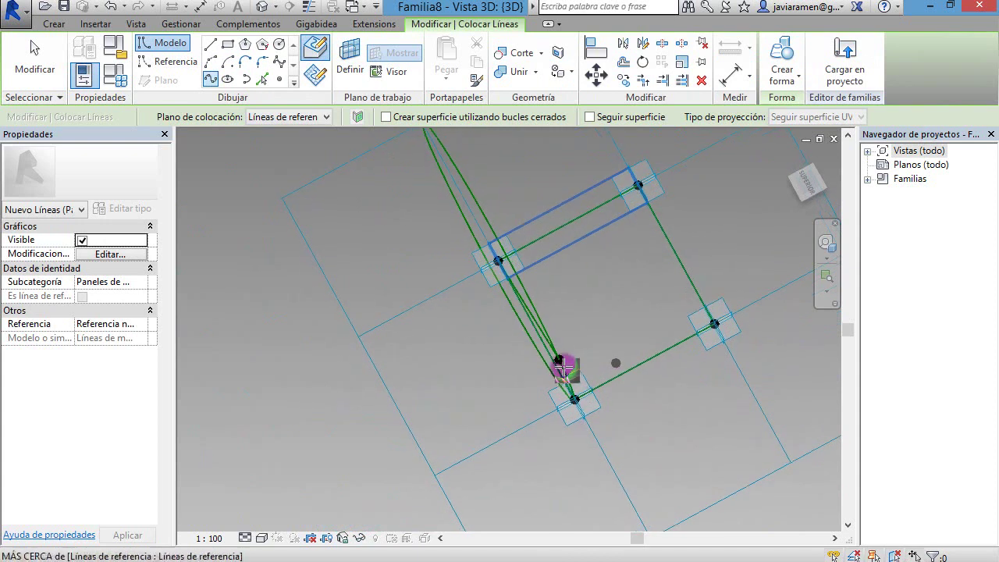
left_click(557, 358)
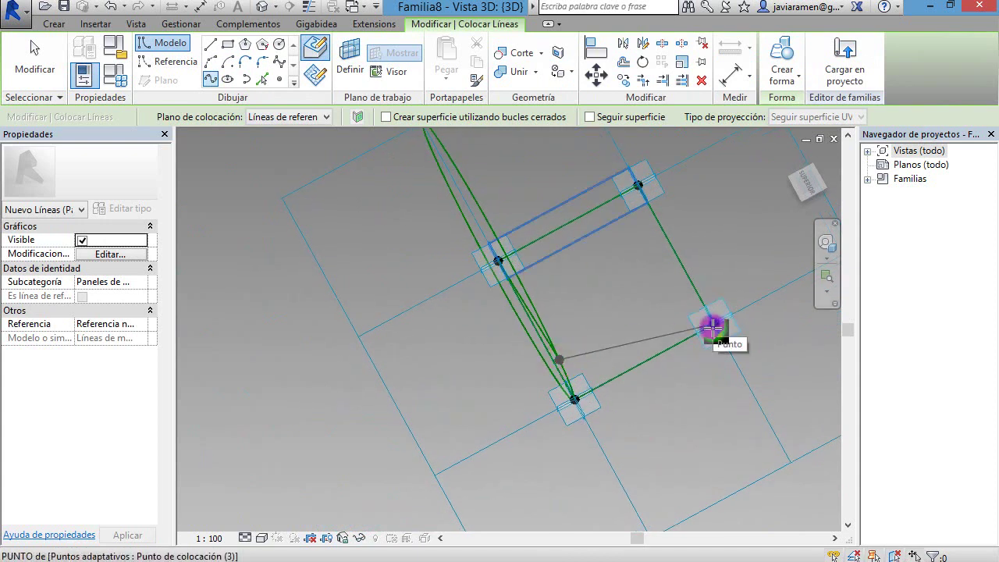
key("Escape")
key("Escape")
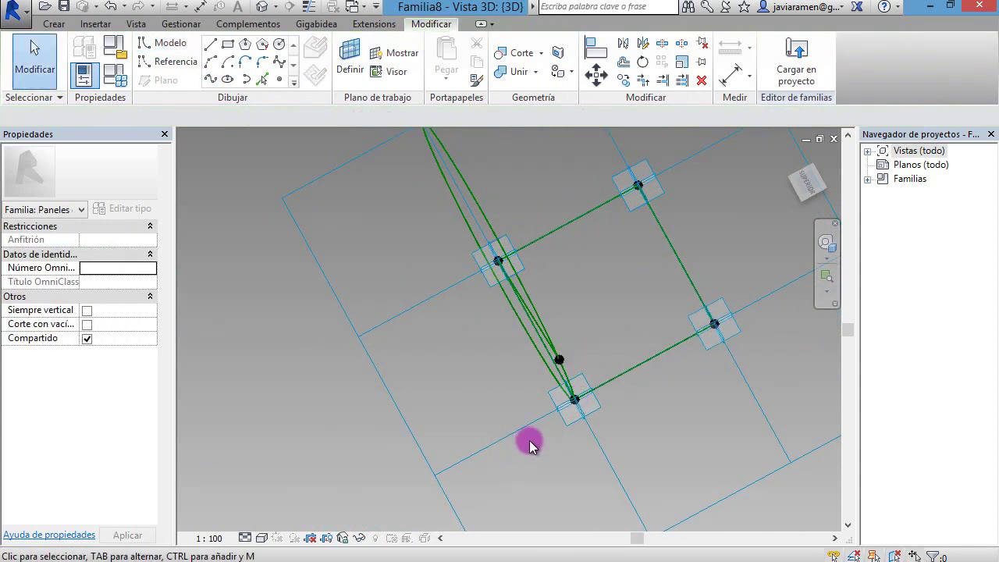
mouse_move(544, 458)
middle_mouse_down("shift")
mouse_move(595, 367)
mouse_move(564, 356)
middle_mouse_up("shift")
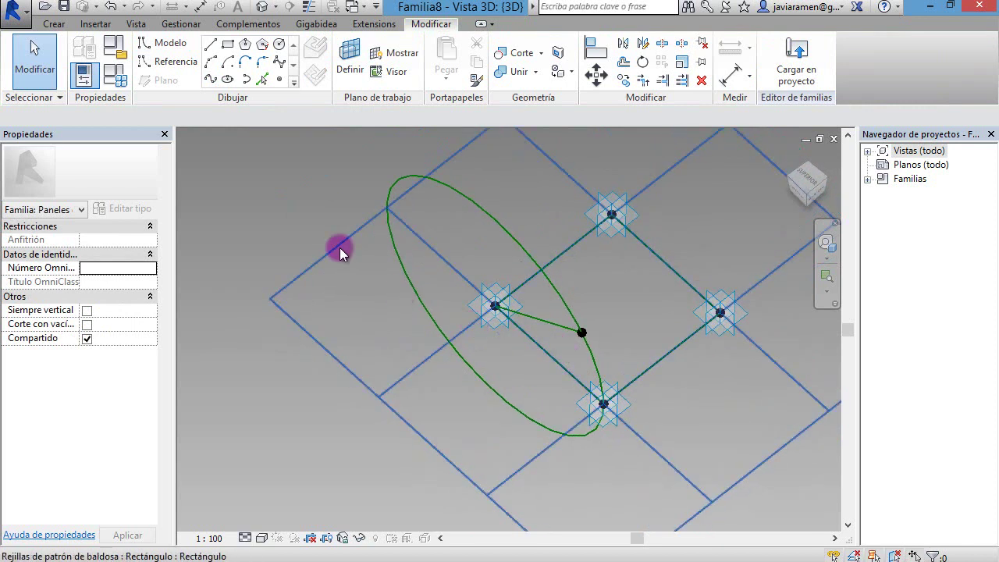
mouse_move(525, 367)
left_mouse_down()
mouse_move(784, 290)
mouse_move(786, 276)
left_mouse_up()
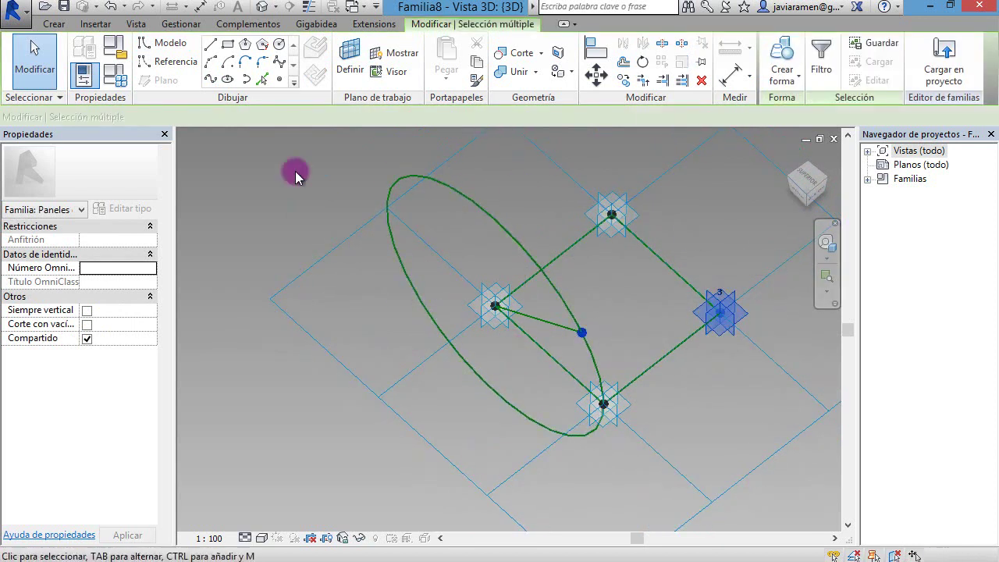
Draw a line from the centre point to the right point and make it a reference line.
left_click(211, 84)
left_click(702, 417)
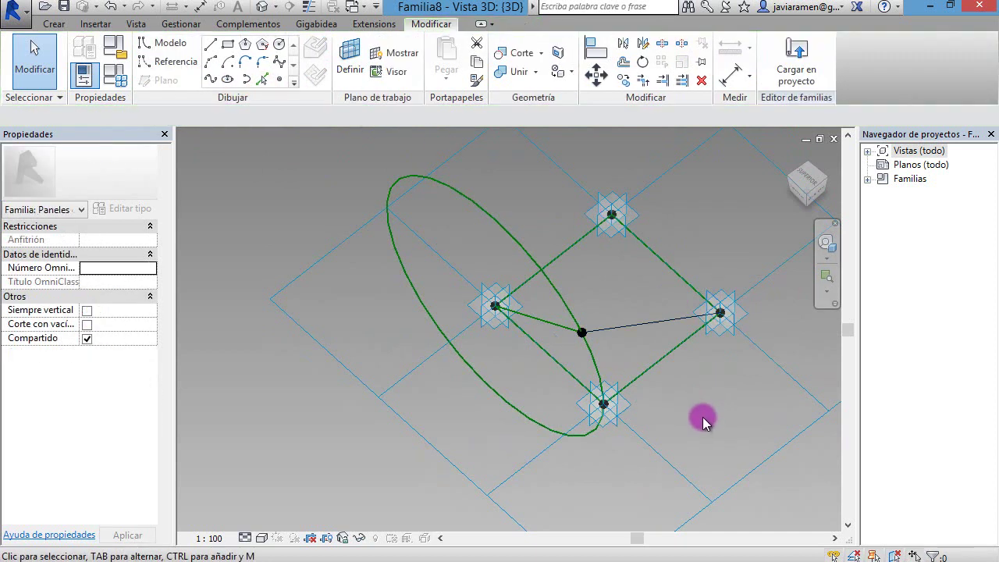
mouse_move(606, 417)
middle_mouse_down("shift")
mouse_move(631, 379)
mouse_move(636, 326)
middle_mouse_up("shift")
left_click(636, 326)
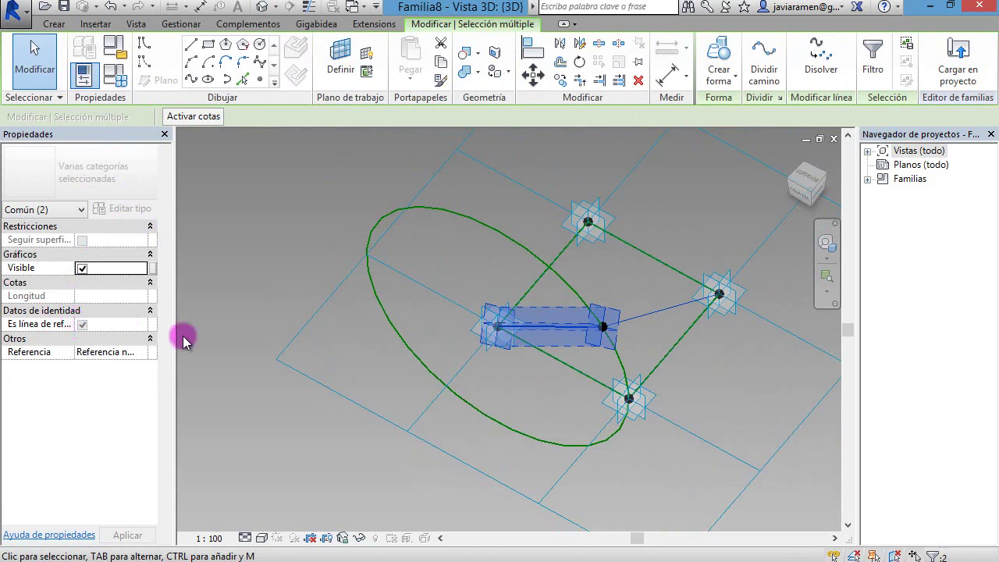
left_click(274, 341)
left_click(647, 315)
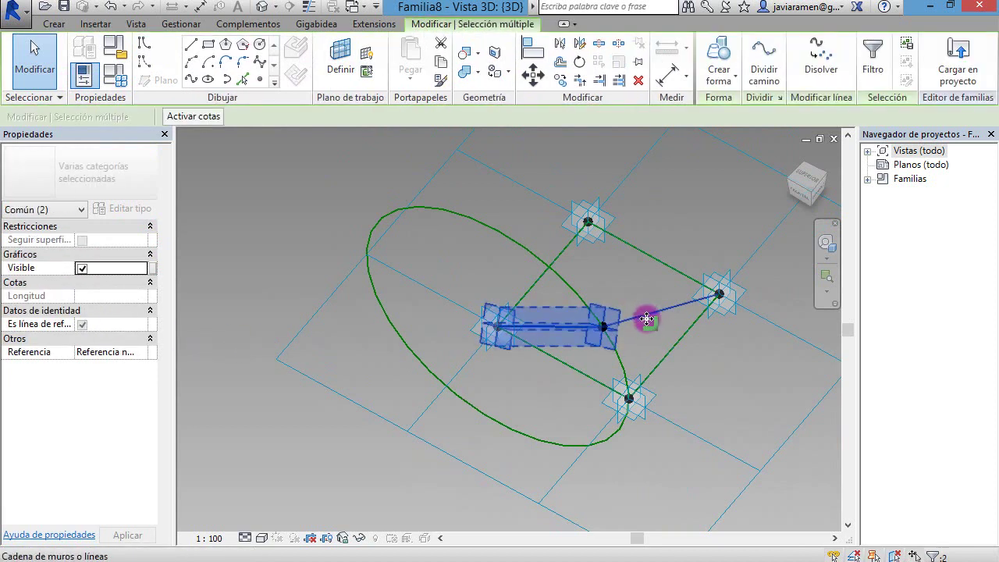
left_click(641, 353)
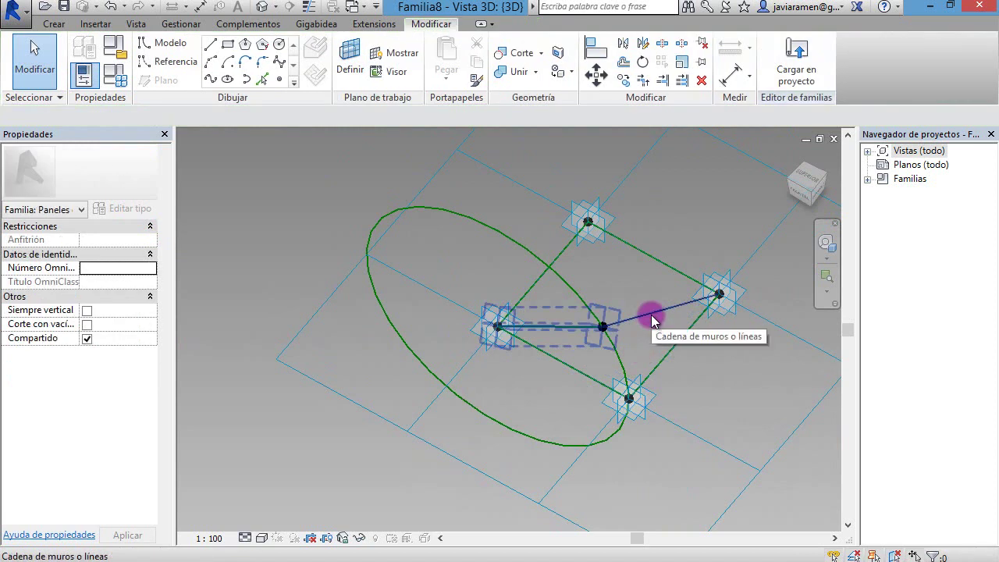
left_click(651, 314)
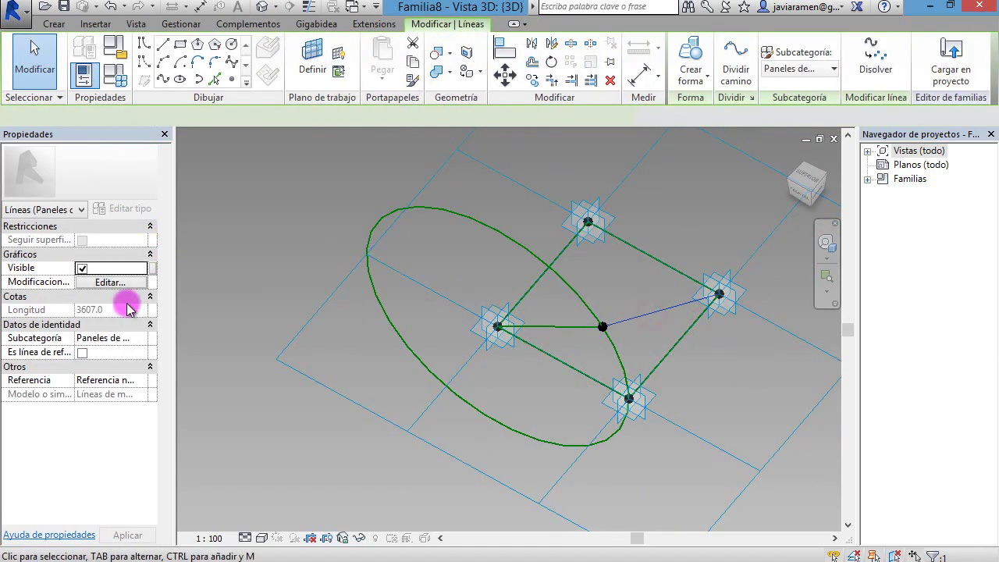
left_click(82, 353)
left_click(760, 384)
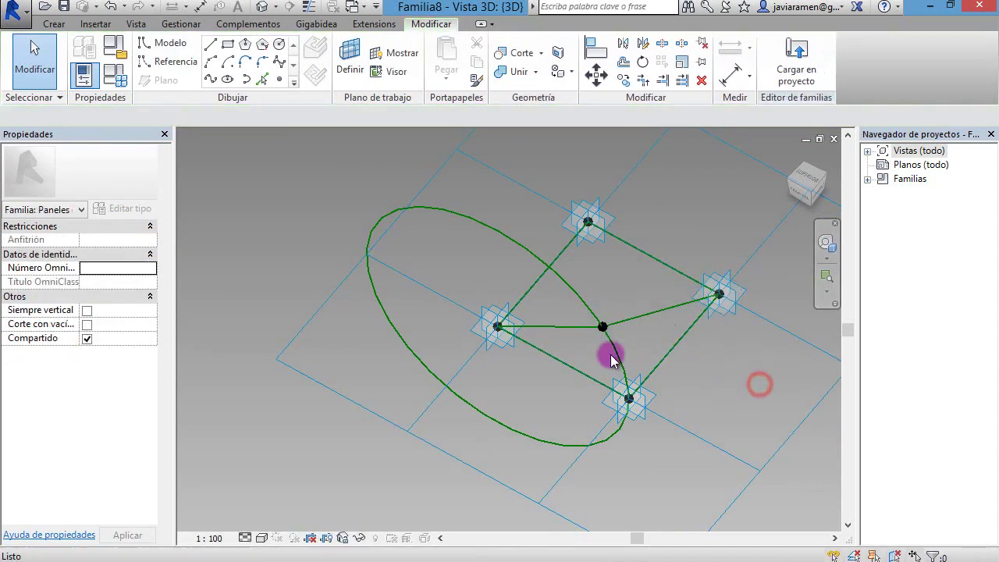
Select the triangle of reference lines and start a solid form from it.
key("Tab")
left_click(577, 326)
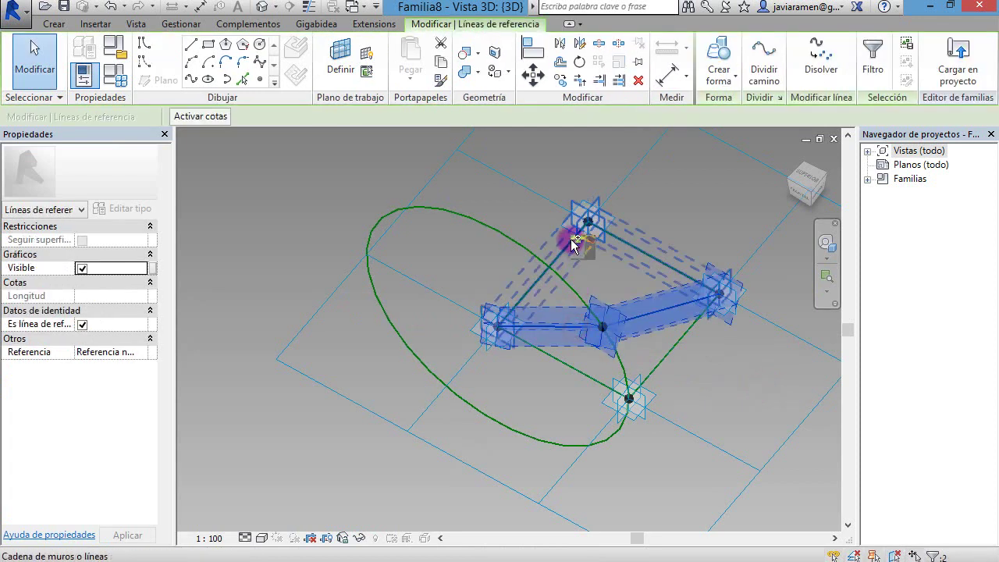
left_click(569, 249, "ctrl")
left_click(725, 81)
left_click(751, 135)
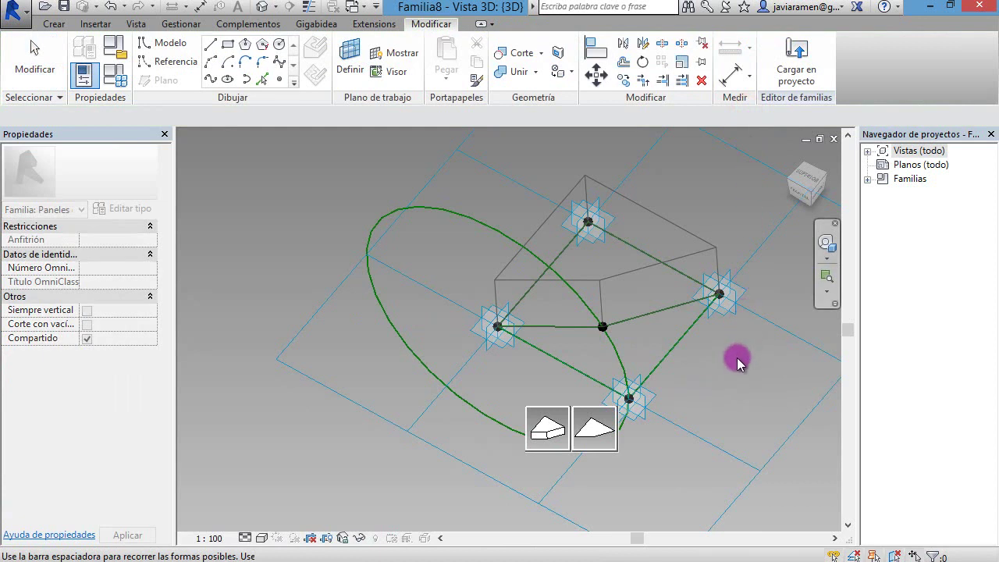
Extrude the triangle into a prism with its top face at a 1000.0 positive offset.
left_click(547, 426)
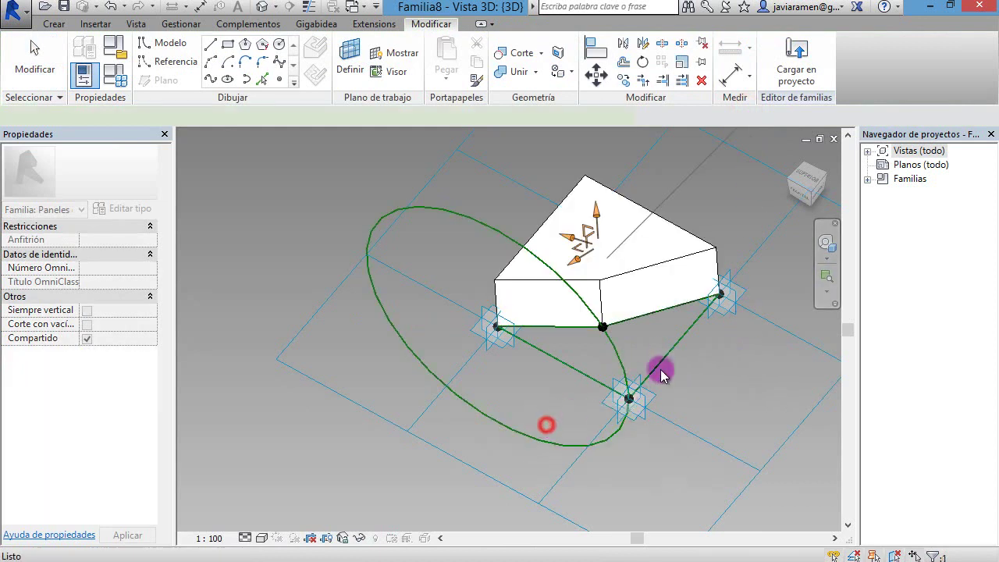
key("Escape")
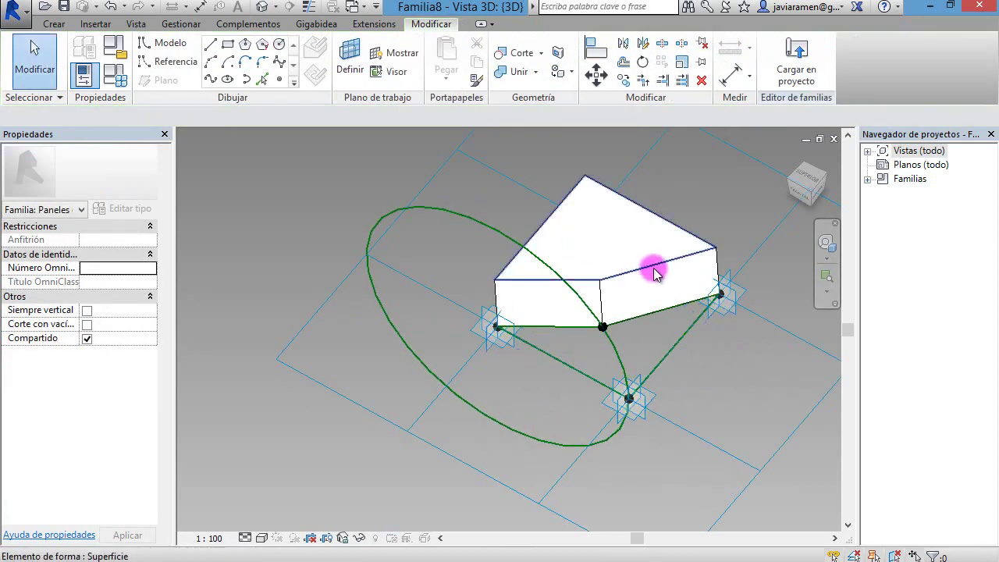
left_click(680, 264)
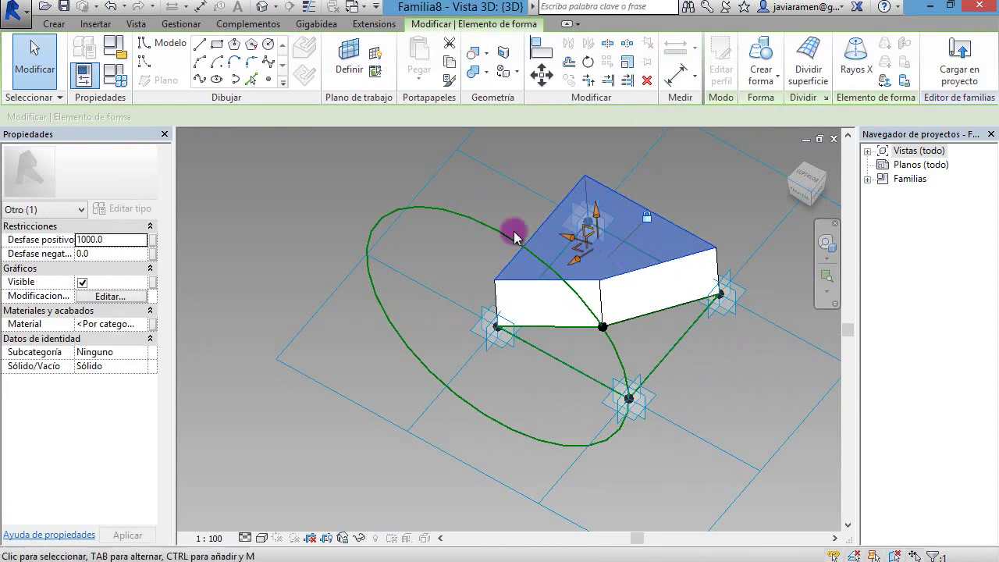
left_click(119, 241)
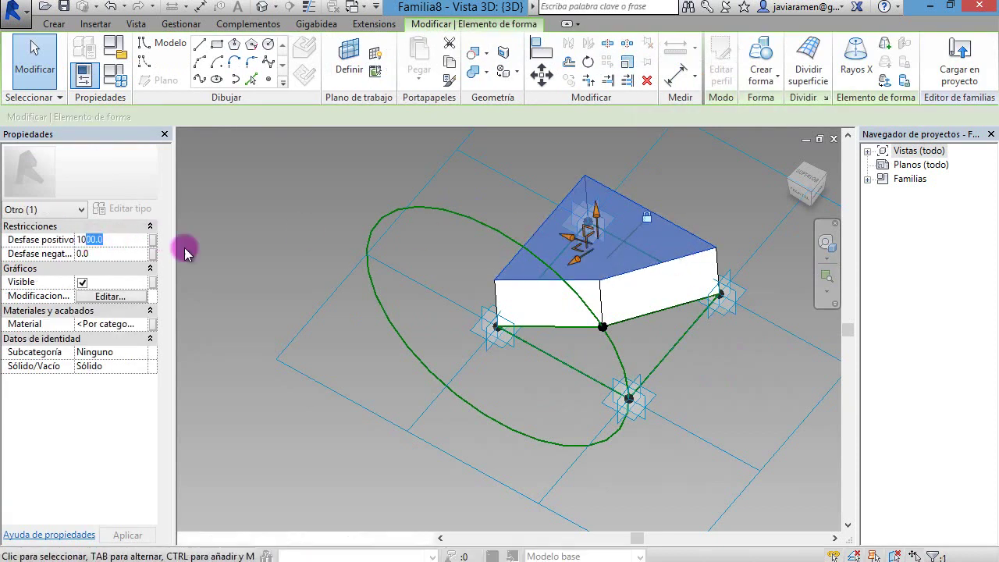
left_click(450, 395)
middle_click_drag(546, 390, 624, 279, "shift")
scroll(647, 323, "up", 3)
scroll(573, 337, "up", 3)
scroll(573, 337, "down", 2)
scroll(596, 348, "down", 3)
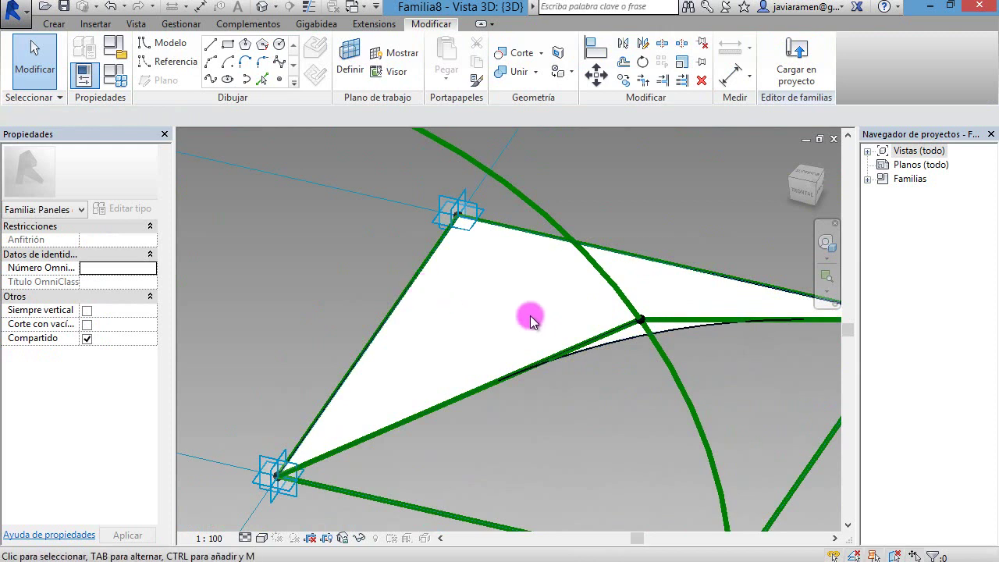
Lower the top face's positive offset from 1000 so the triangular form becomes a thin slab.
key("Tab")
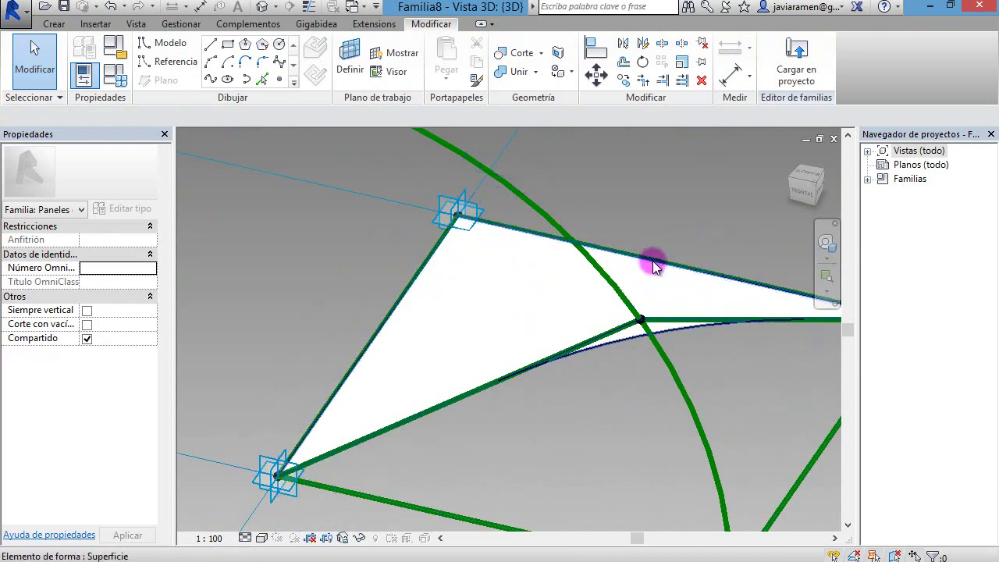
left_click(653, 261)
middle_click_drag(289, 288, 446, 397, "shift")
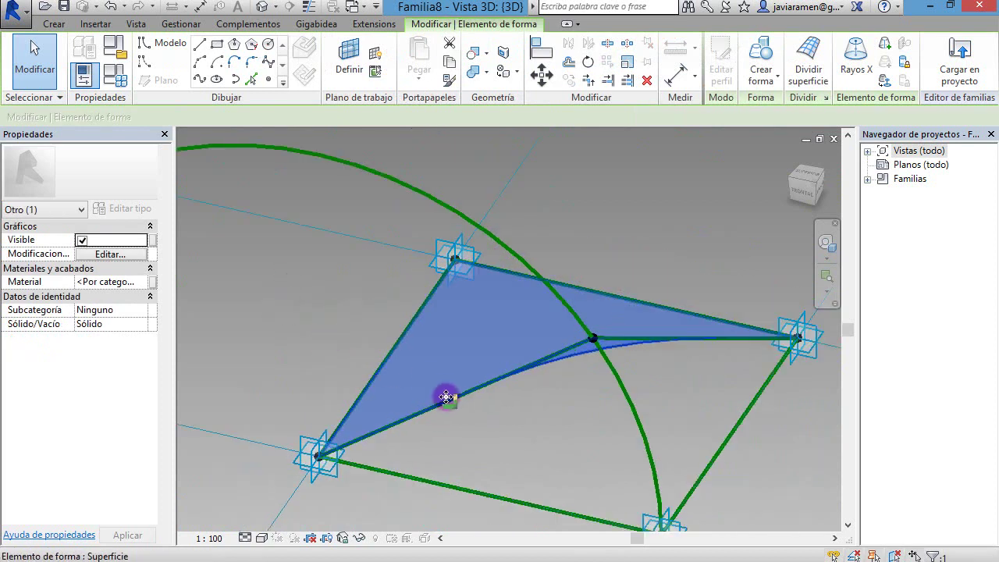
key("Escape")
scroll(466, 388, "up", 2)
scroll(465, 387, "down", 3)
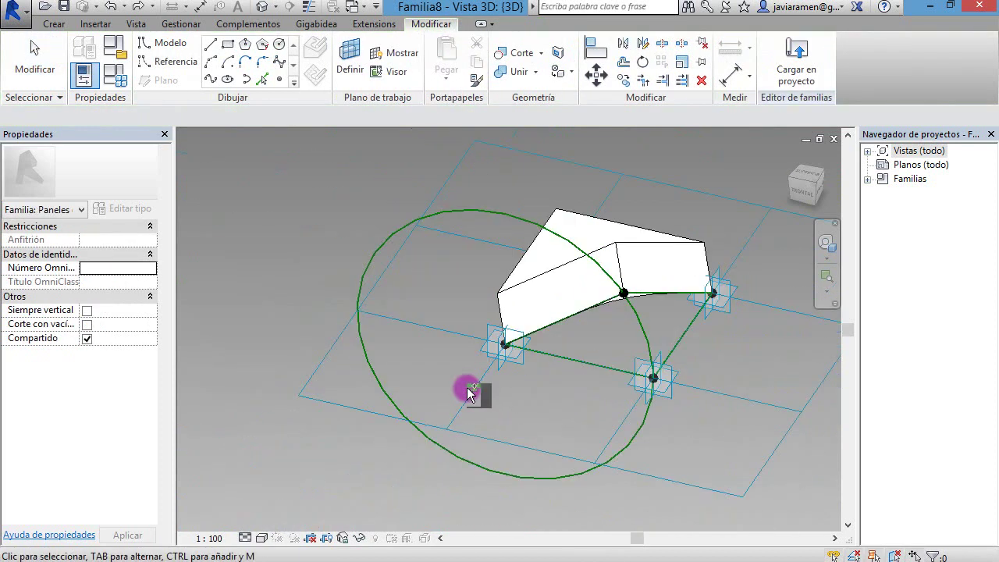
left_click(552, 275)
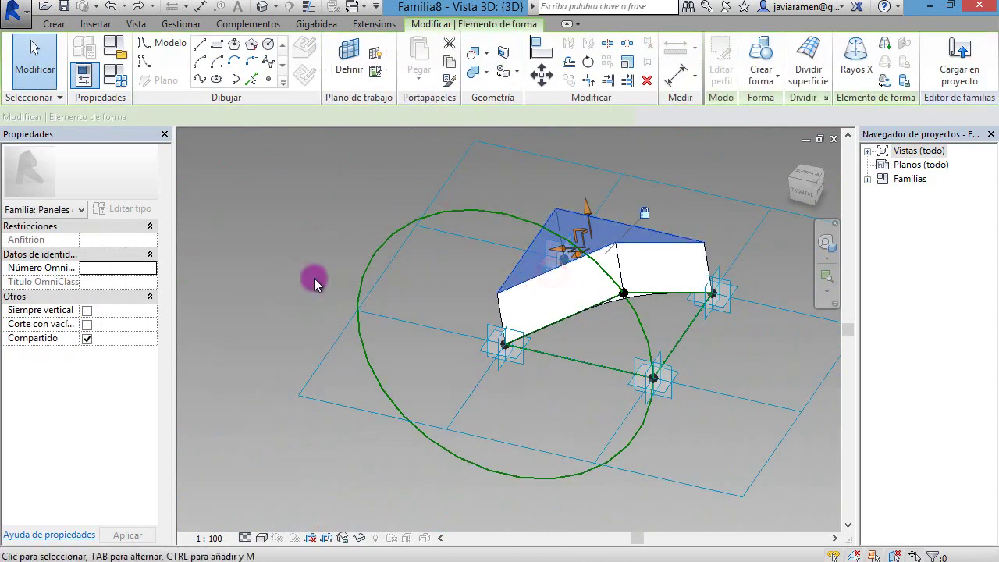
left_click(110, 241)
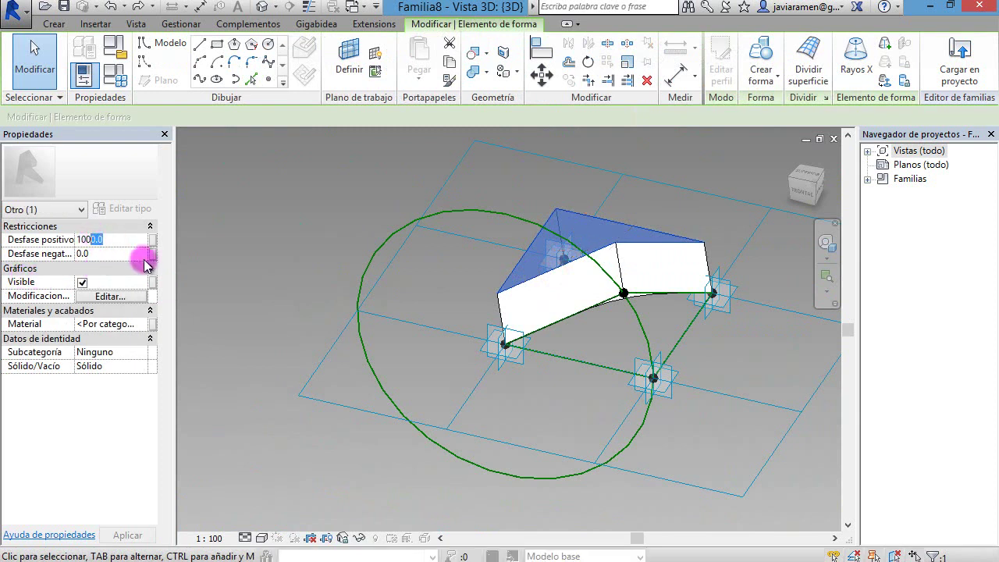
left_click(724, 439)
mouse_move(552, 442)
middle_mouse_down("shift")
mouse_move(498, 453)
mouse_move(536, 535)
mouse_move(664, 225)
middle_mouse_up("shift")
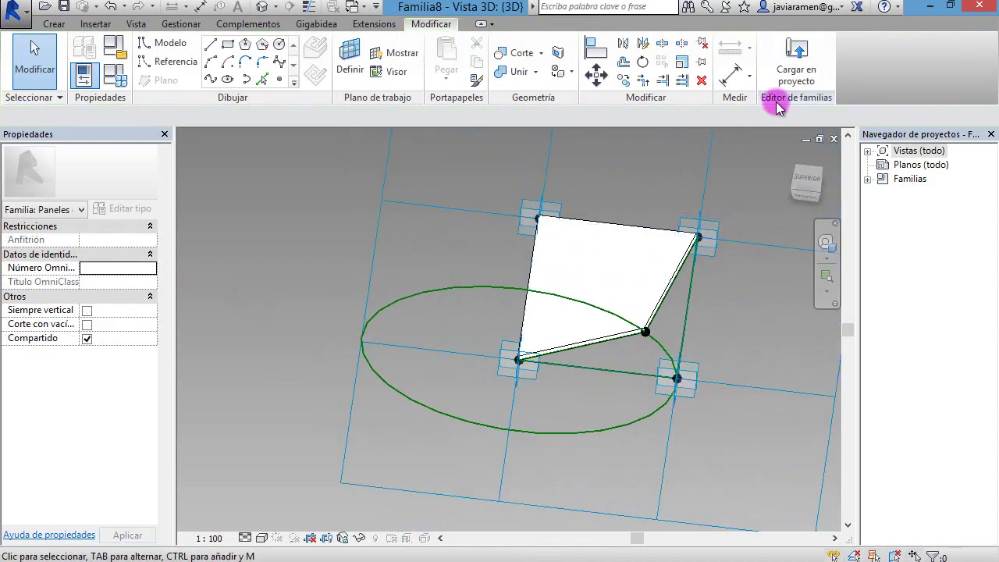
Load Familia8 into Familia6 and apply Rectángulo Familia8 to the first divided surface.
left_click(800, 78)
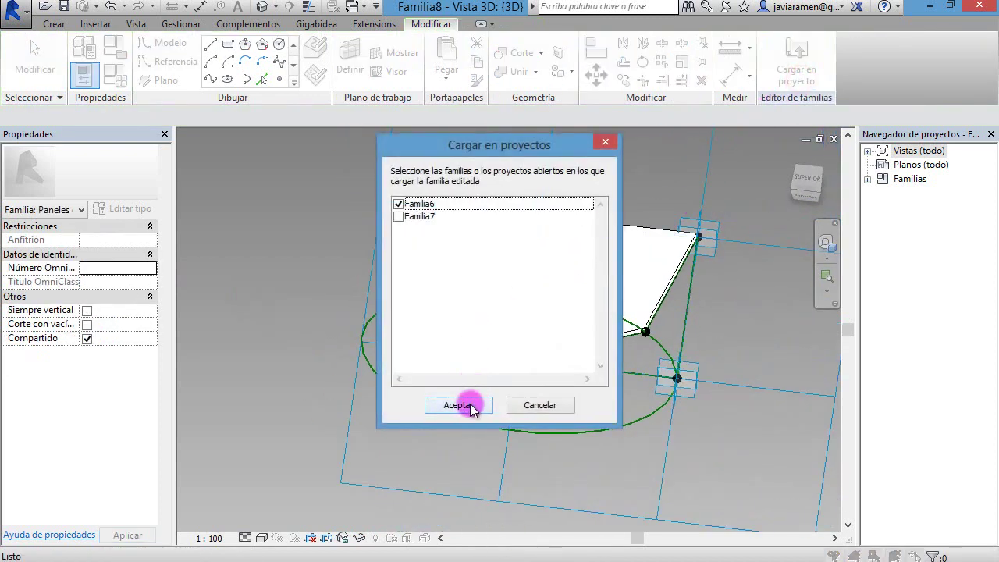
left_click(470, 404)
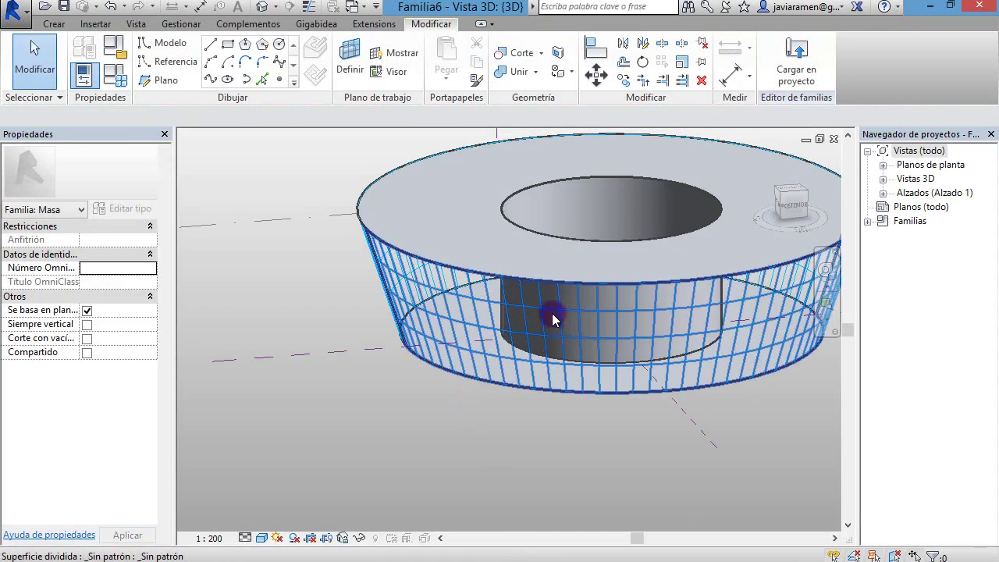
scroll(553, 317, "up", 2)
left_click(537, 311)
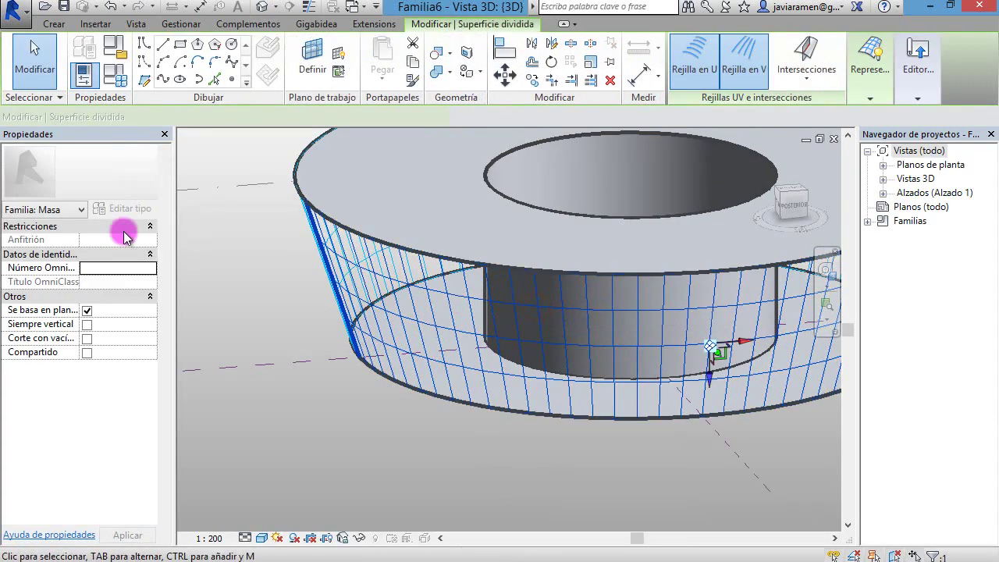
left_click(133, 179)
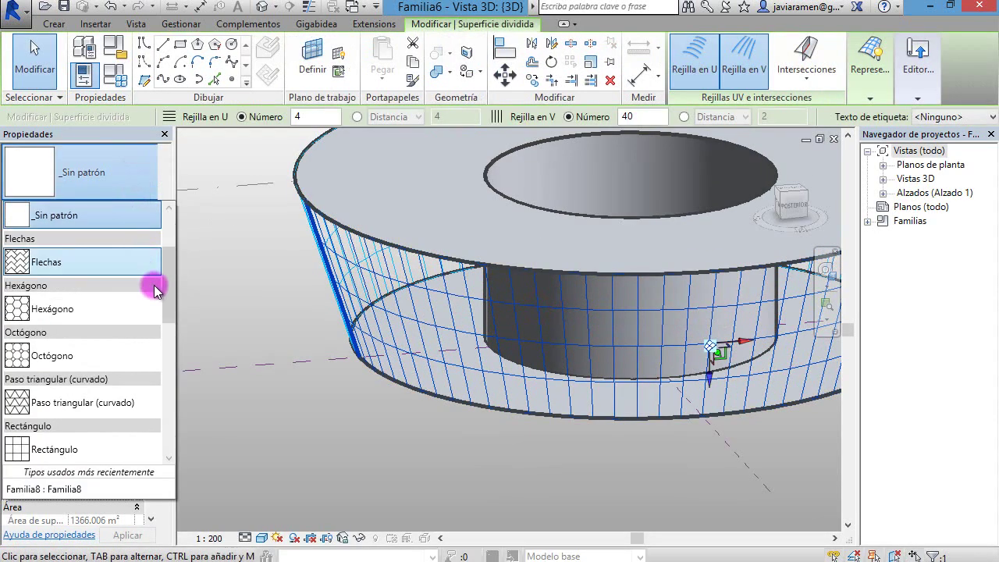
scroll(169, 303, "down", 5)
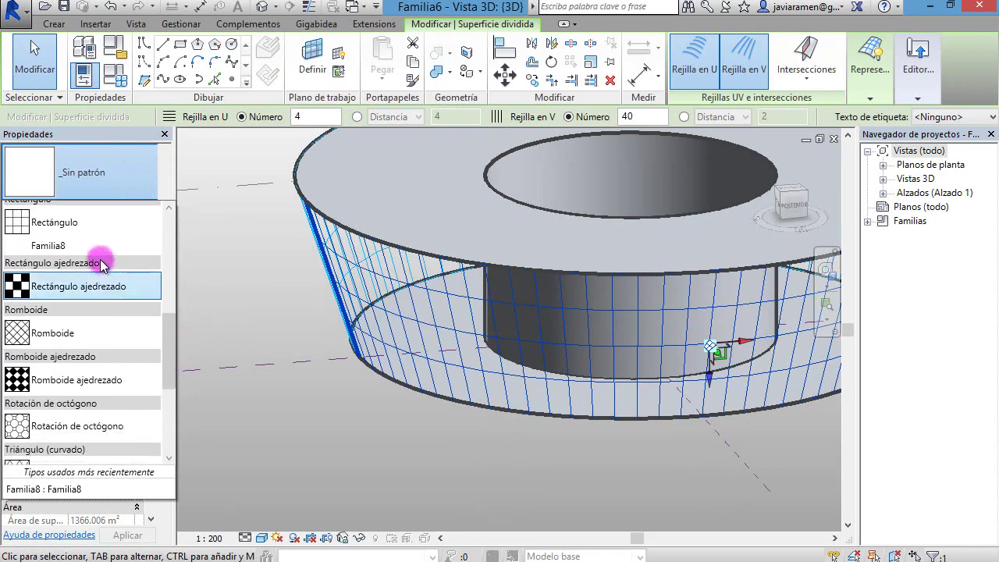
left_click(67, 247)
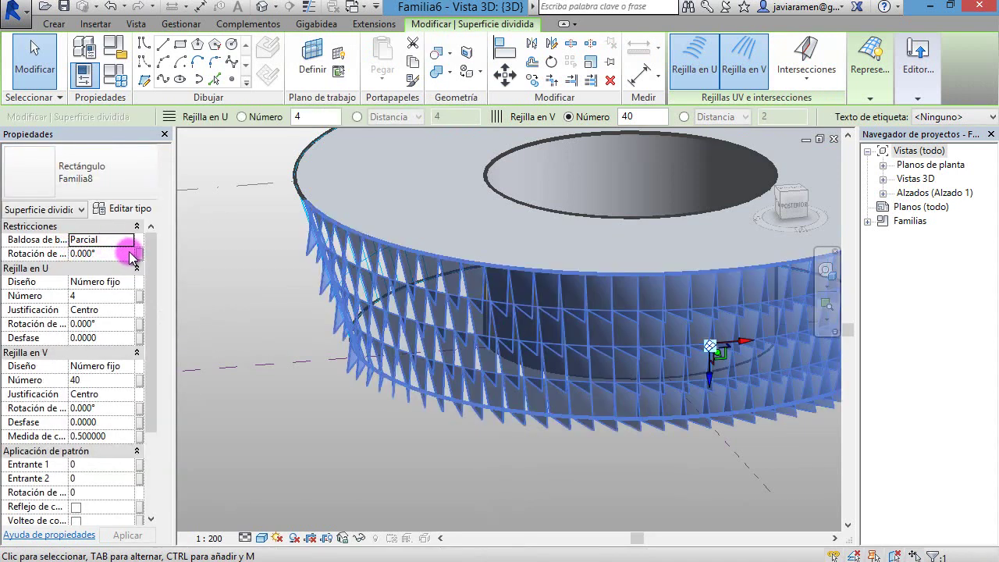
left_click(500, 494)
Apply Rectángulo Familia8 to the remaining unpanelled part of the ring's surface.
mouse_move(401, 489)
middle_mouse_down("shift")
mouse_move(473, 493)
mouse_move(461, 363)
middle_mouse_up("shift")
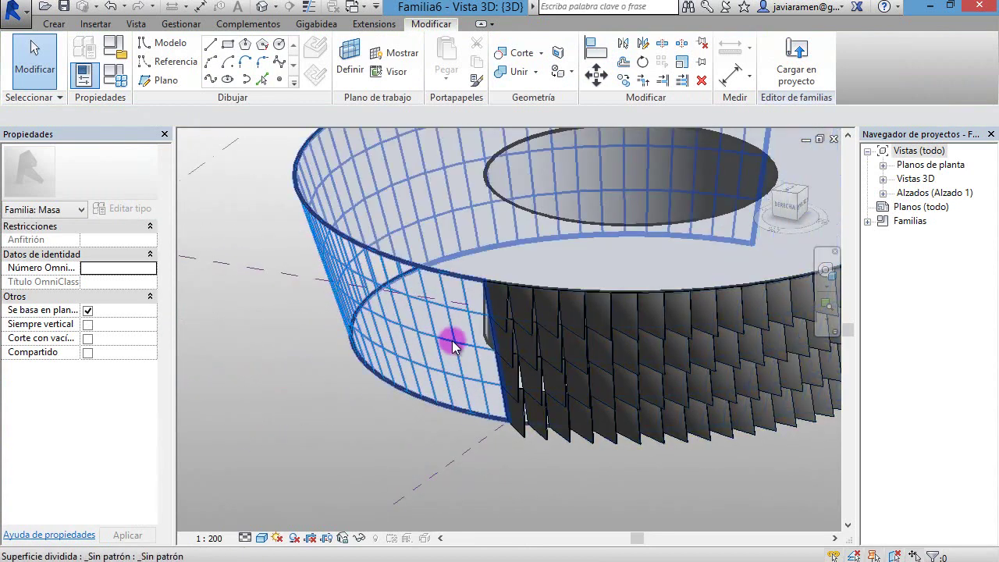
left_click(450, 345)
left_click(133, 183)
left_click_drag(162, 275, 162, 334)
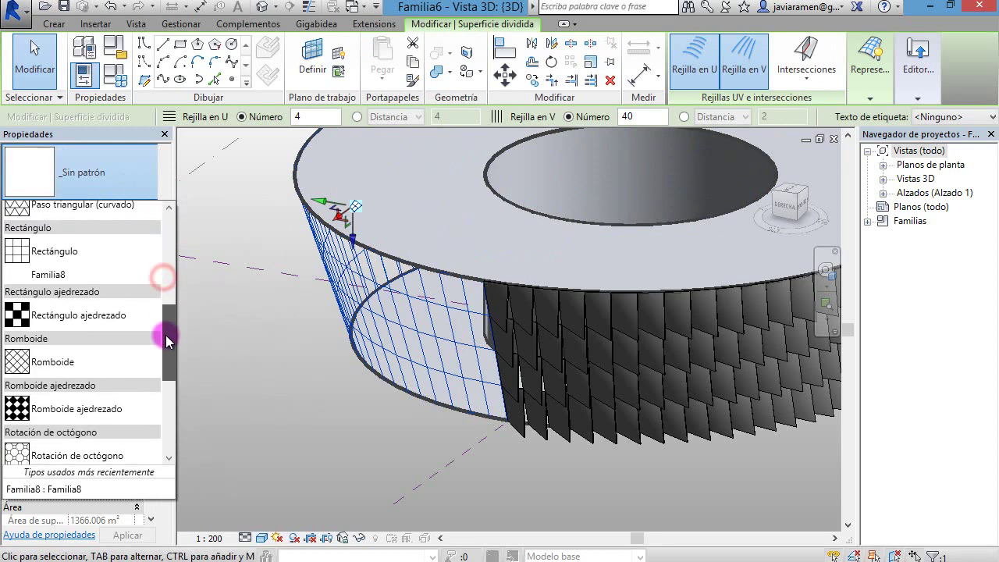
left_click(78, 268)
left_click(478, 500)
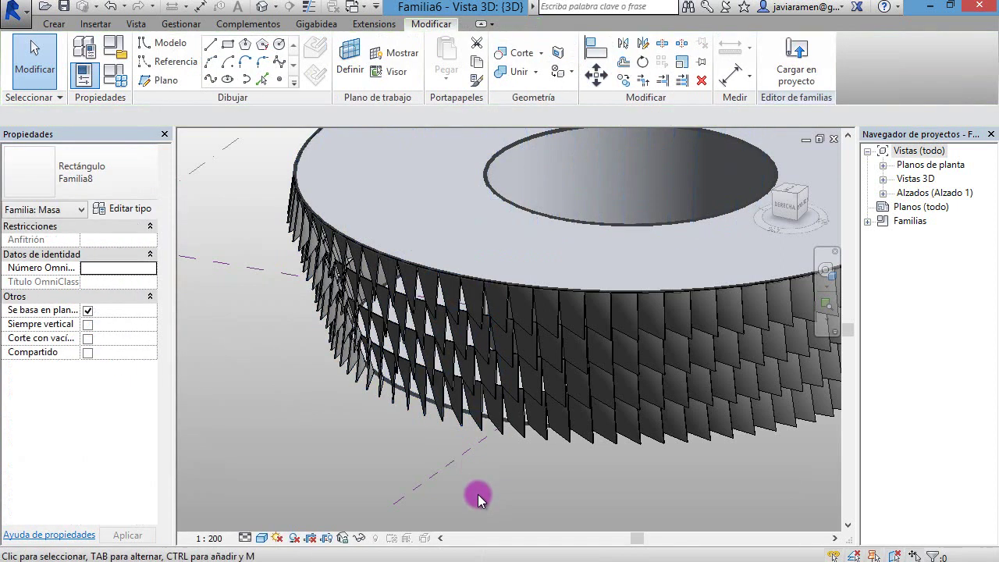
middle_click_drag(429, 489, 477, 419, "shift")
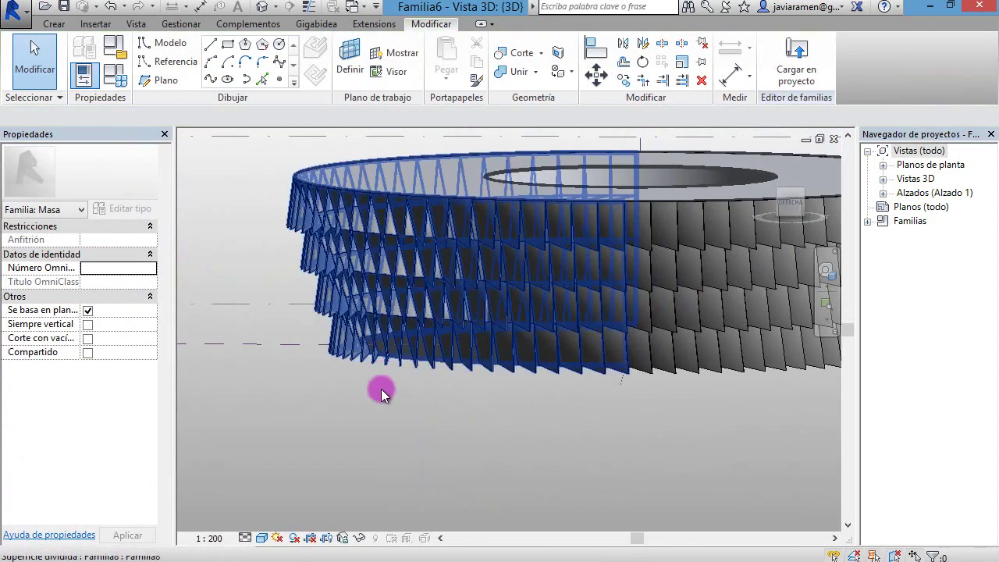
Delete four adjacent Familia8 panels in the upper row of the ring's panel wall.
scroll(382, 397, "down", 3)
mouse_move(382, 428)
middle_mouse_down()
mouse_move(389, 466)
mouse_move(473, 508)
mouse_move(239, 486)
mouse_move(291, 470)
middle_mouse_up()
mouse_move(571, 446)
middle_mouse_down("shift")
mouse_move(456, 480)
mouse_move(336, 394)
mouse_move(263, 429)
mouse_move(350, 417)
middle_mouse_up("shift")
scroll(508, 413, "up", 2)
scroll(508, 411, "up", 2)
mouse_move(508, 411)
middle_mouse_down("shift")
mouse_move(512, 423)
mouse_move(387, 404)
mouse_move(375, 380)
mouse_move(380, 437)
mouse_move(296, 488)
mouse_move(266, 482)
mouse_move(439, 469)
mouse_move(426, 424)
mouse_move(436, 316)
middle_mouse_up("shift")
scroll(439, 470, "up", 3)
scroll(441, 320, "up", 2)
scroll(448, 321, "up", 2)
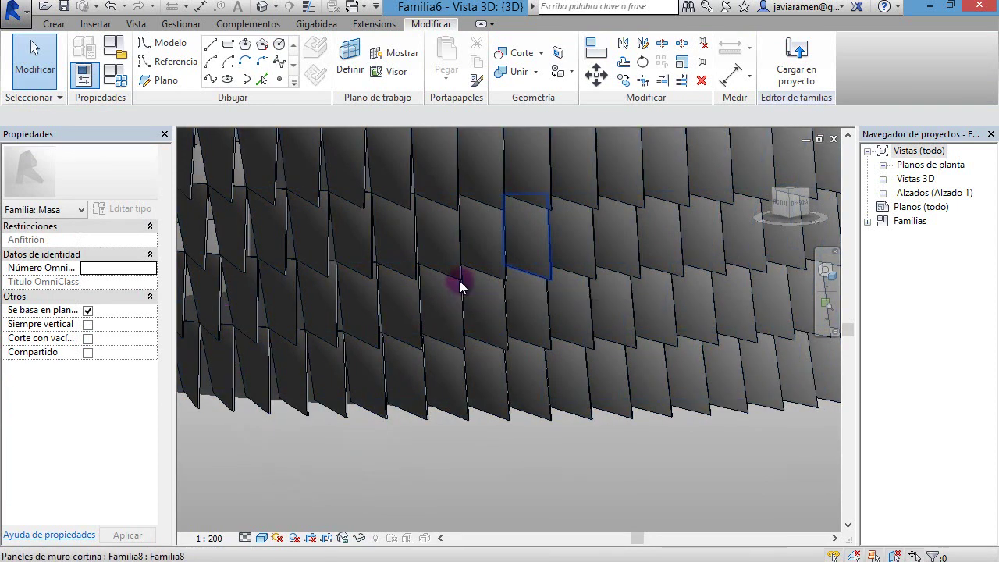
key("Tab")
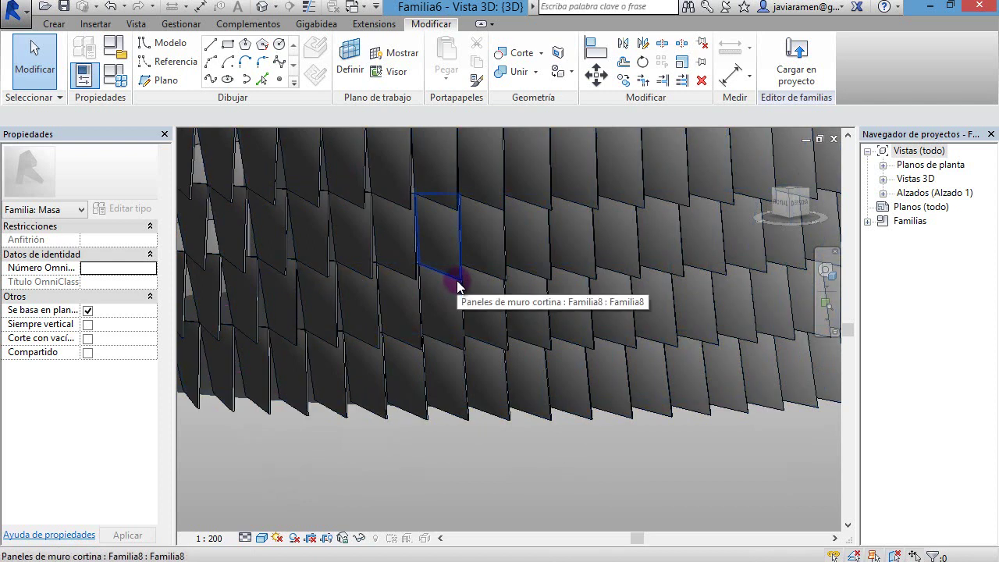
left_click(458, 286)
key("Delete")
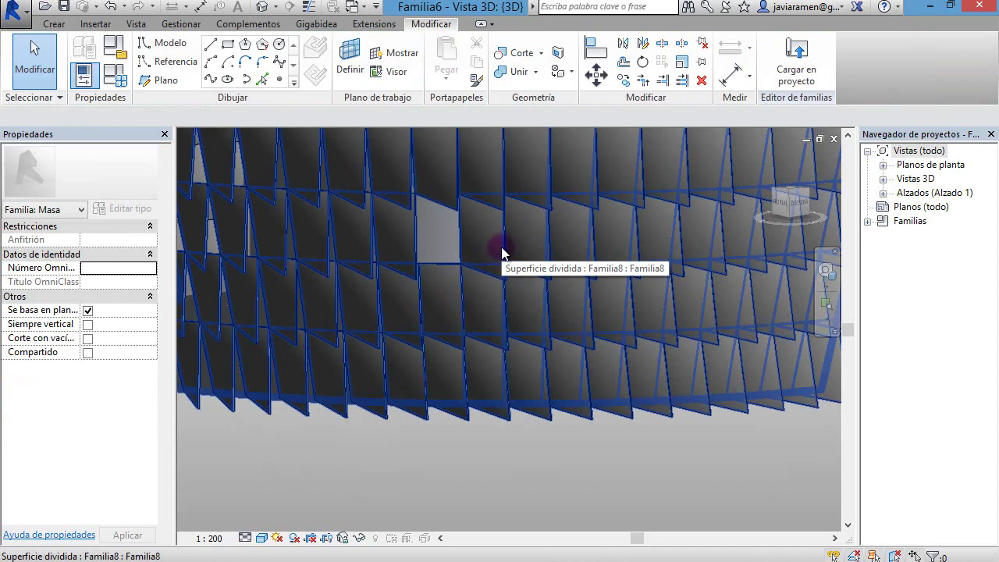
key("Tab")
left_click(502, 248)
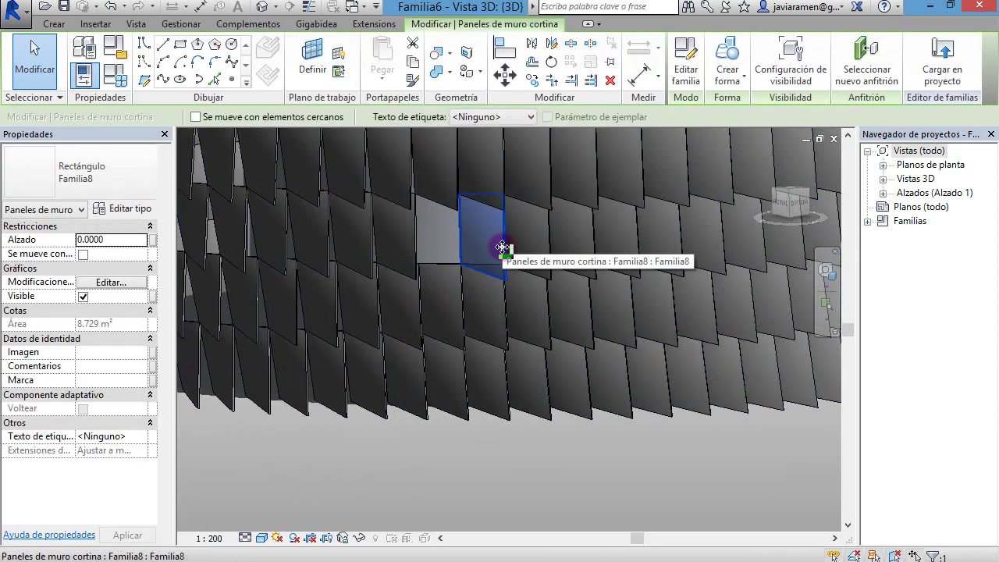
key("Delete")
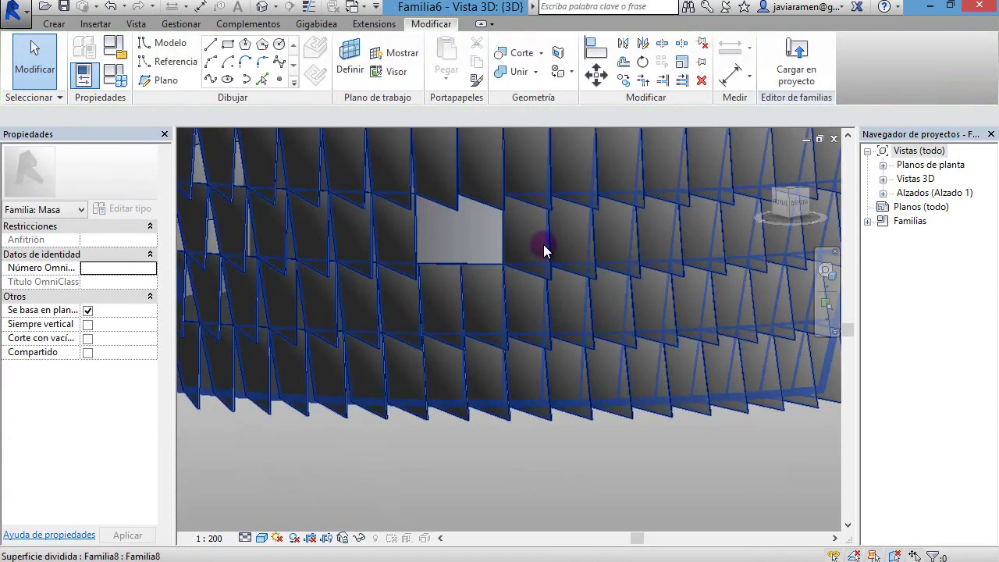
key("Tab")
left_click(546, 248)
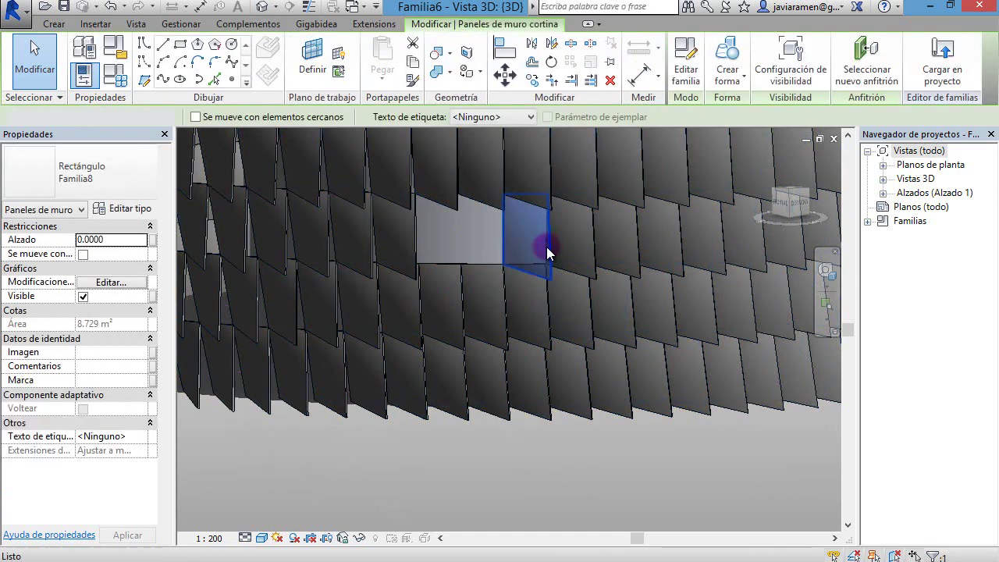
key("Delete")
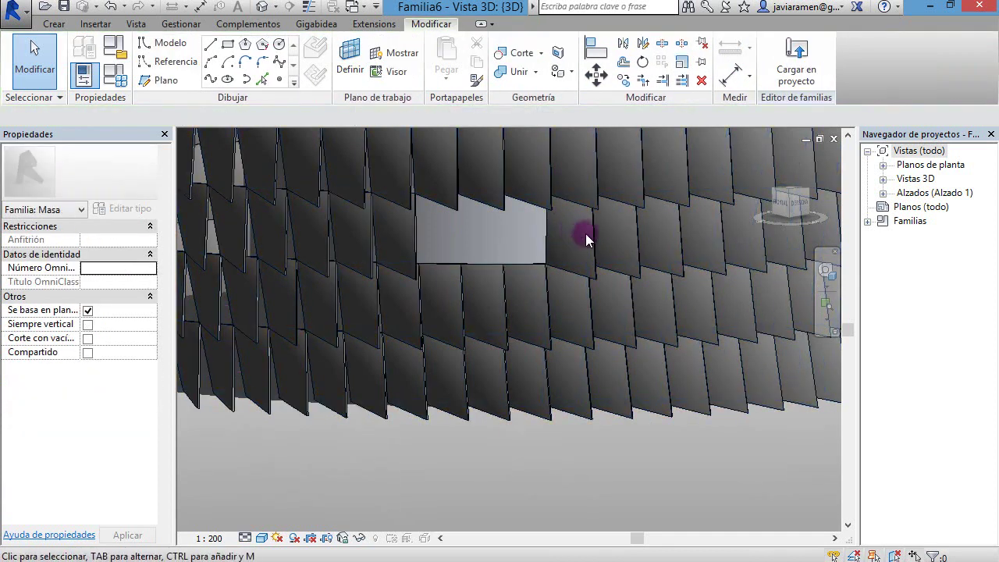
key("Tab")
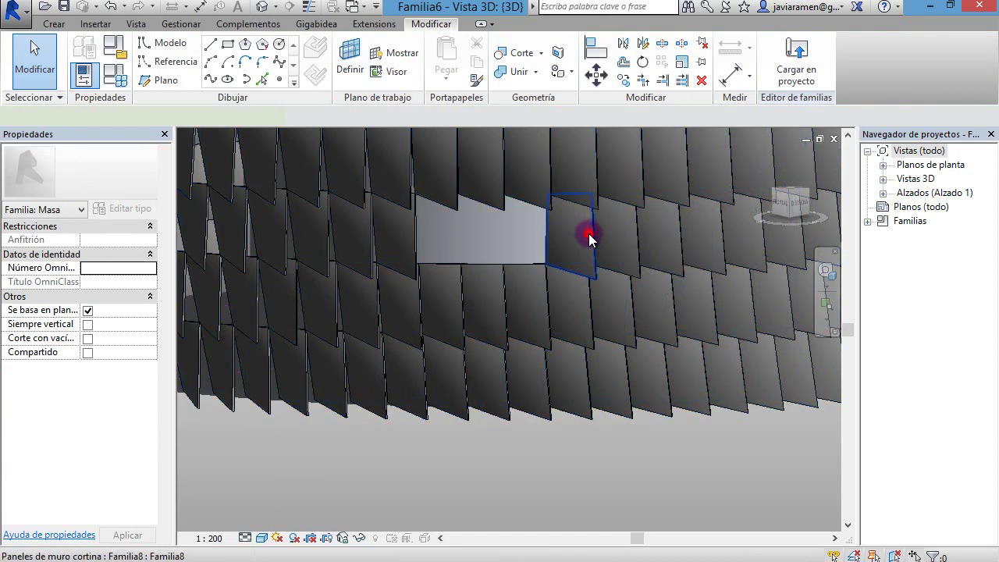
left_click(588, 234)
key("Delete")
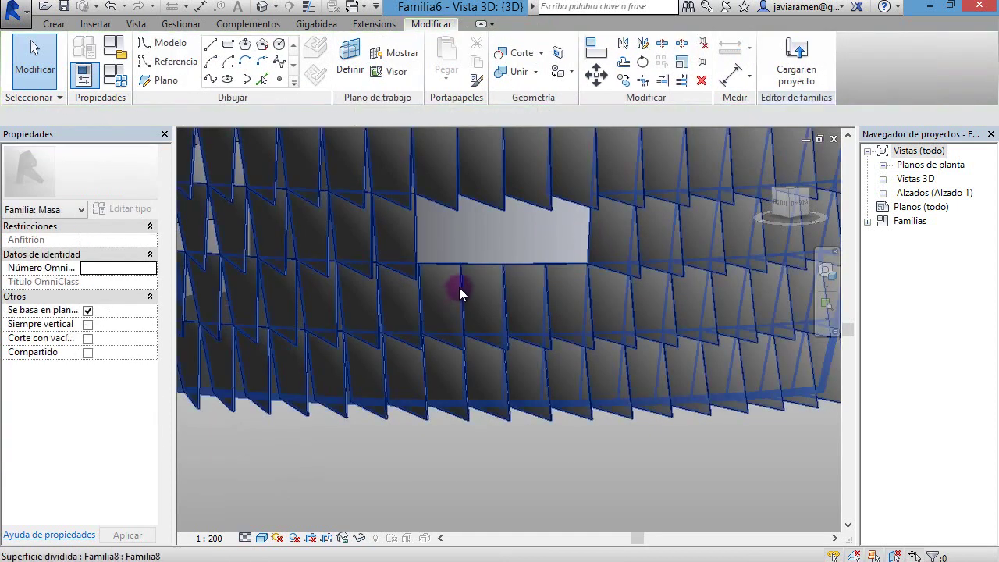
Delete the four panels beneath them to square off the rectangular opening.
key("Tab")
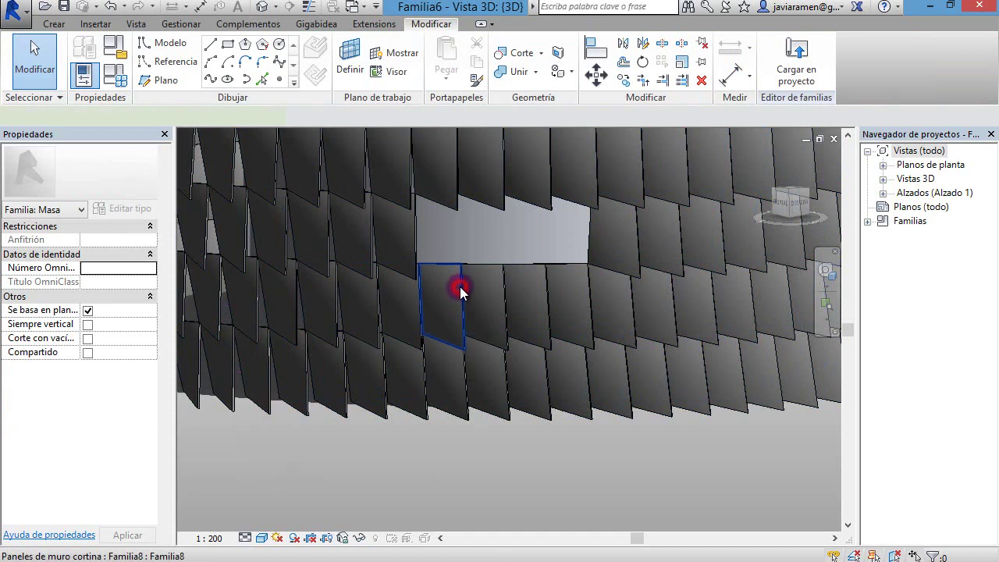
left_click(459, 291)
key("Delete")
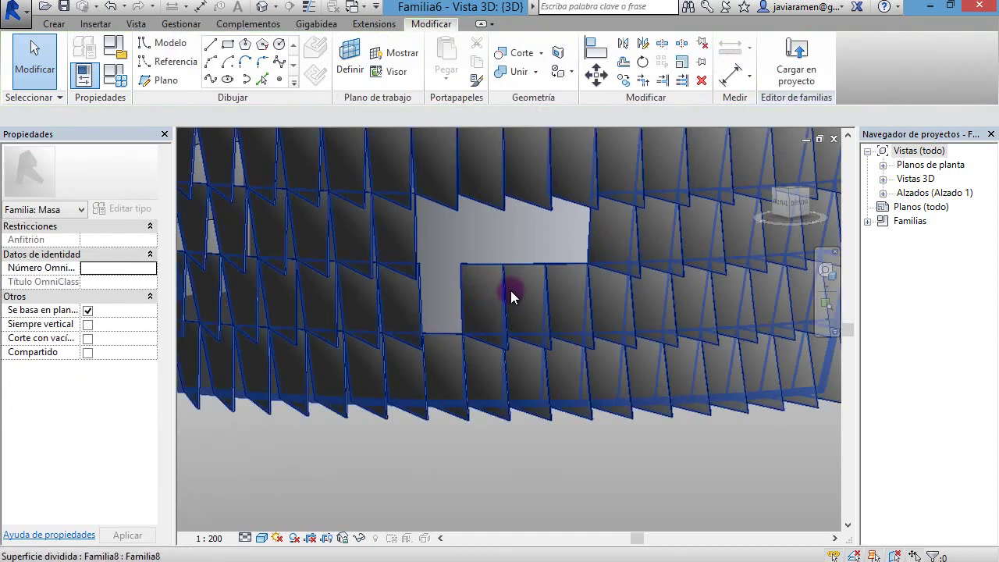
key("Tab")
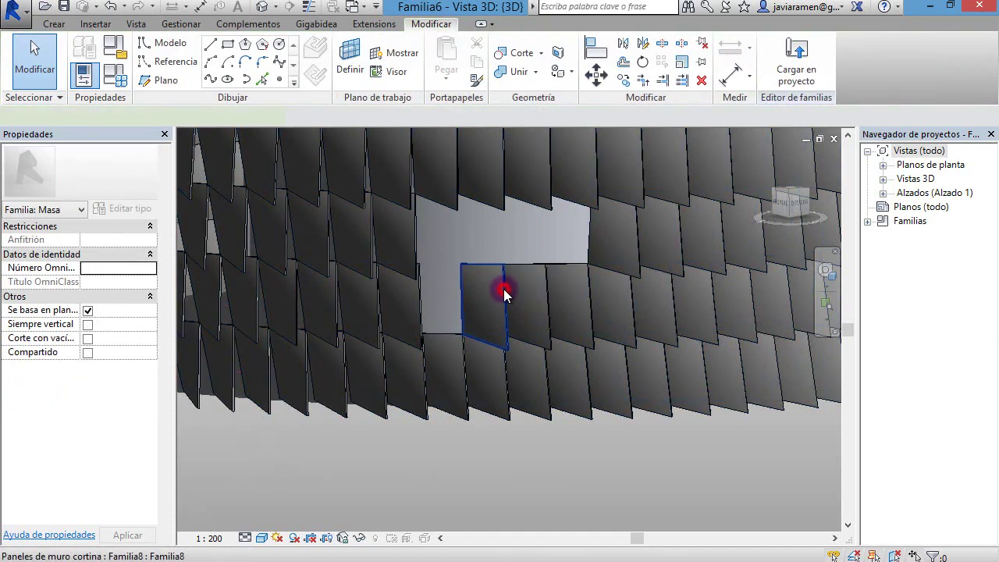
left_click(504, 294)
key("Delete")
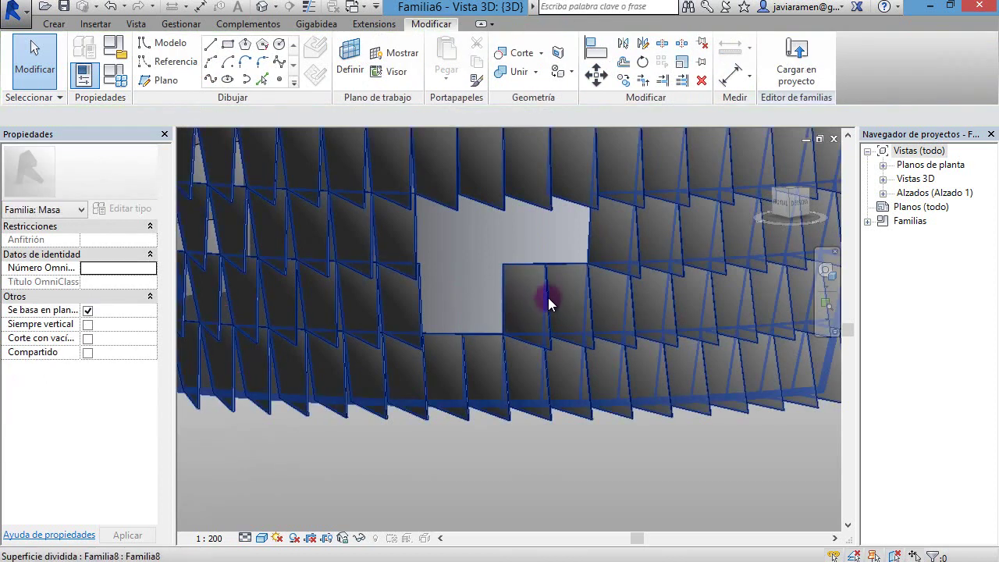
key("Tab")
left_click(551, 298)
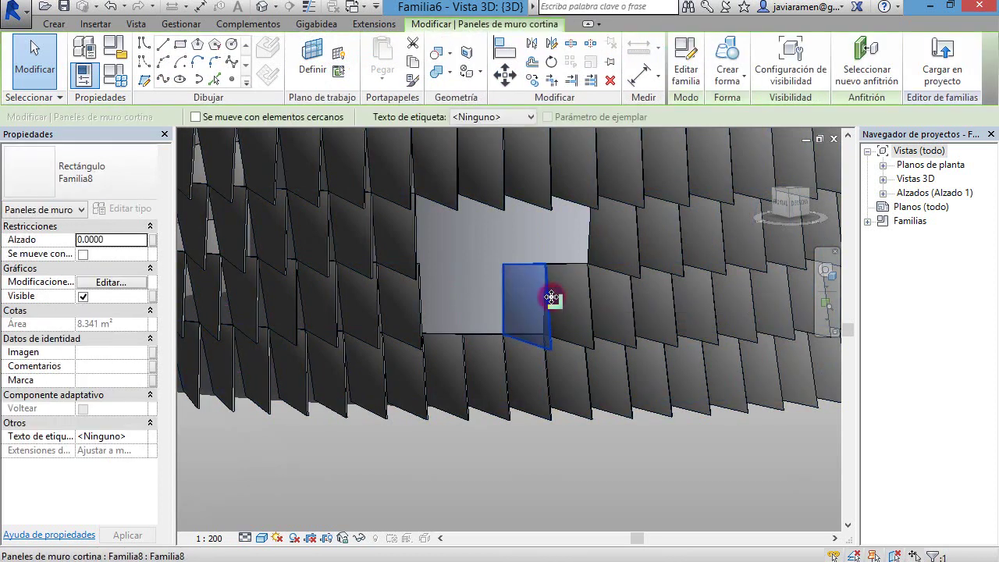
key("Delete")
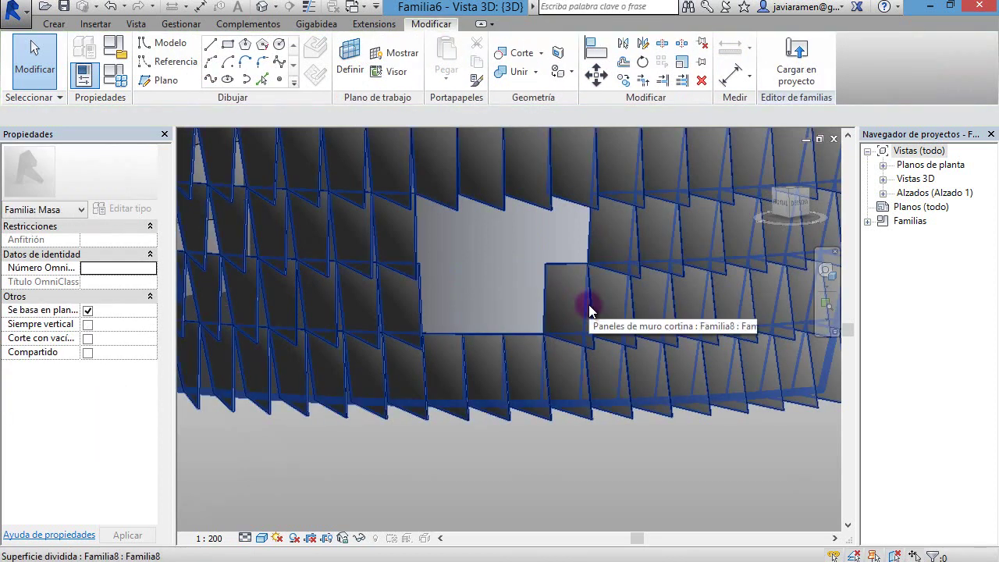
key("Tab")
left_click(586, 307)
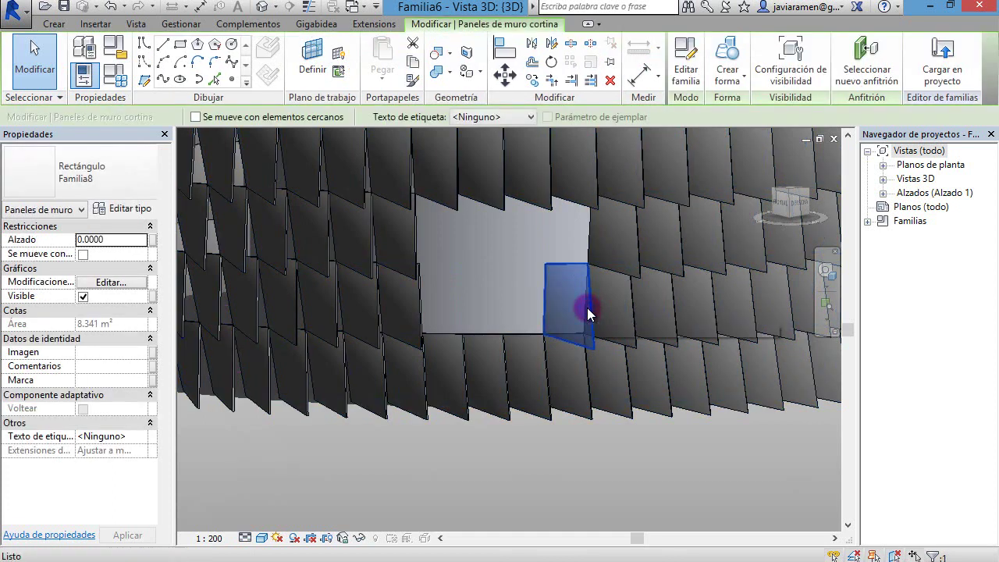
key("Delete")
scroll(526, 416, "down", 5)
mouse_move(523, 451)
middle_mouse_down("shift")
mouse_move(448, 475)
mouse_move(504, 459)
mouse_move(461, 476)
mouse_move(548, 512)
mouse_move(616, 397)
middle_mouse_up("shift")
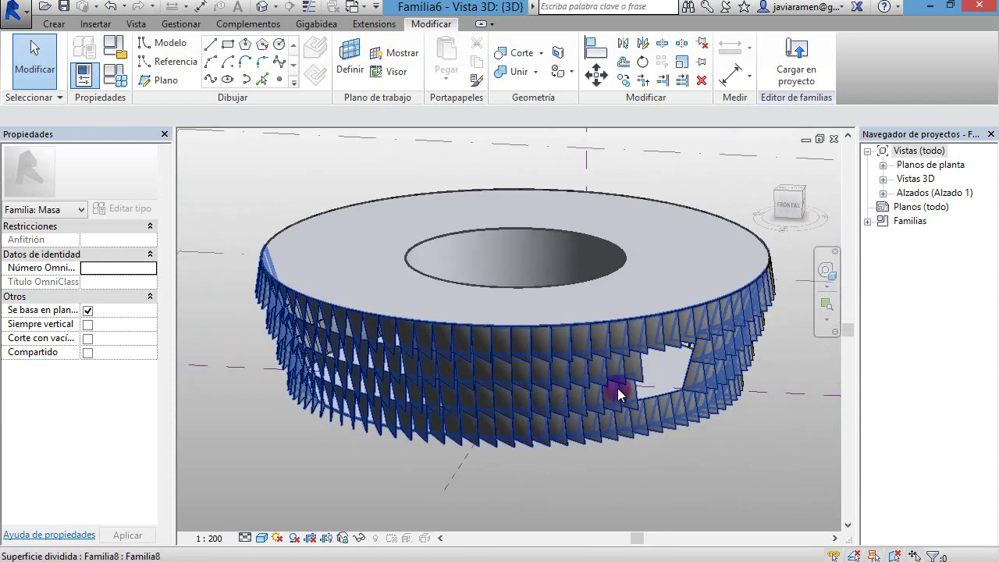
scroll(535, 457, "down", 1)
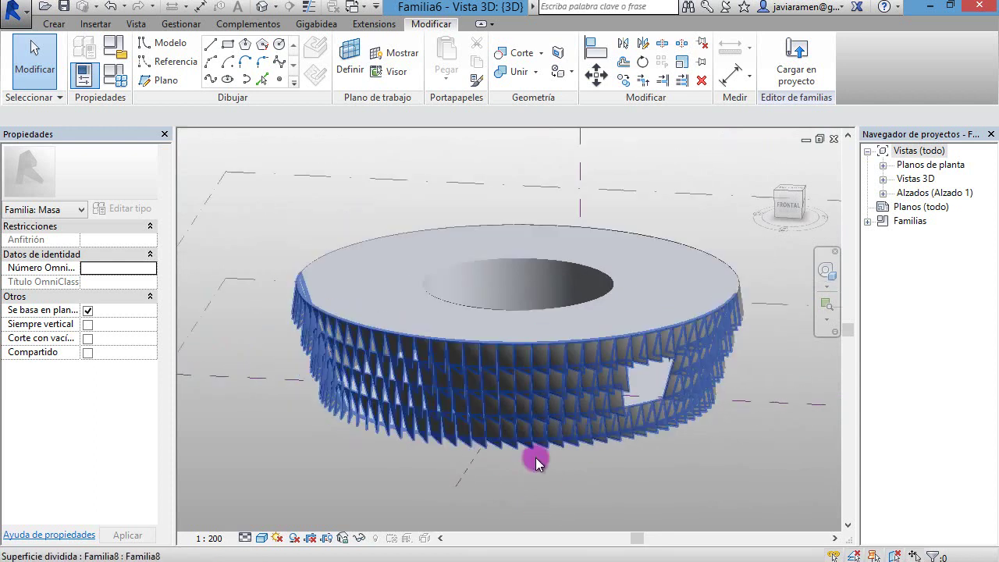